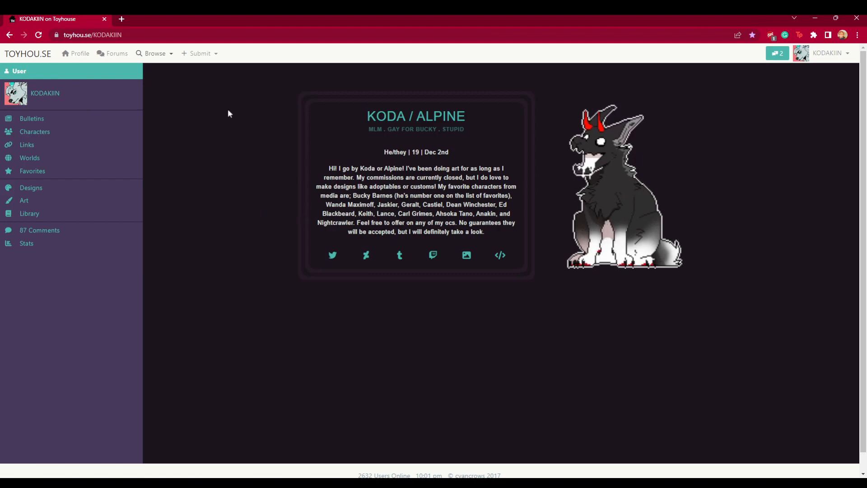
- Open the forums and browse the list of forum categories
{"action": "left_click", "coordinate": [77, 55]}
{"action": "left_click", "coordinate": [115, 55]}
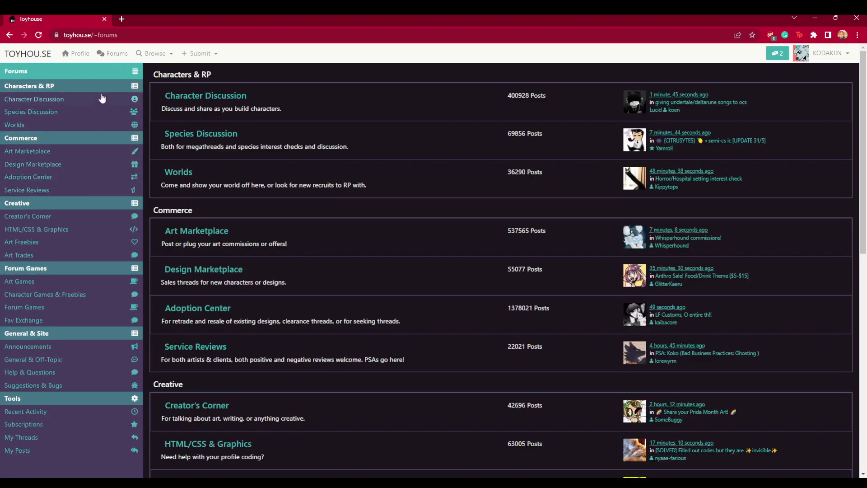
{"action": "scroll", "coordinate": [102, 99], "scroll_direction": "down", "scroll_amount": 2}
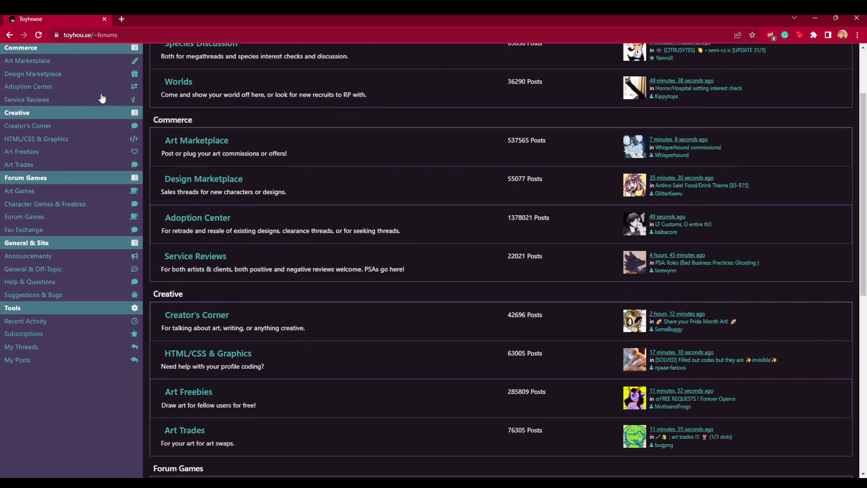
{"action": "left_click", "coordinate": [27, 347]}
{"action": "scroll", "coordinate": [121, 272], "scroll_direction": "down", "scroll_amount": 1}
{"action": "scroll", "coordinate": [121, 272], "scroll_direction": "up", "scroll_amount": 1}
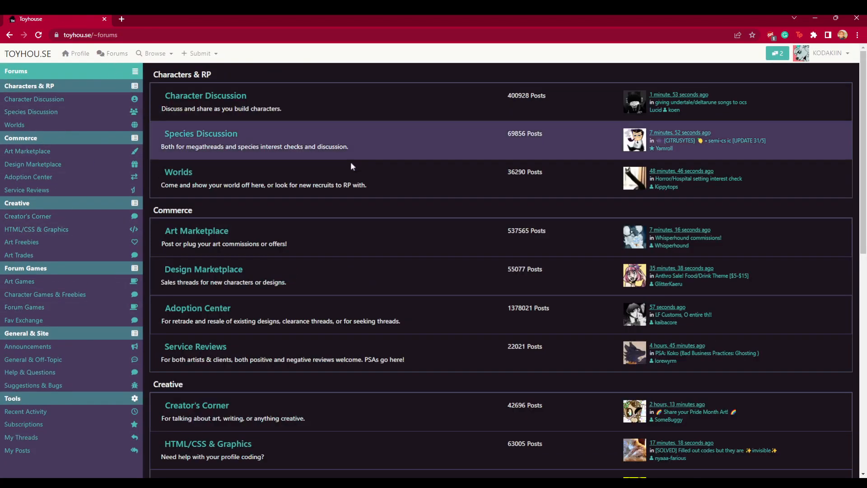
{"action": "scroll", "coordinate": [78, 400], "scroll_direction": "down", "scroll_amount": 3}
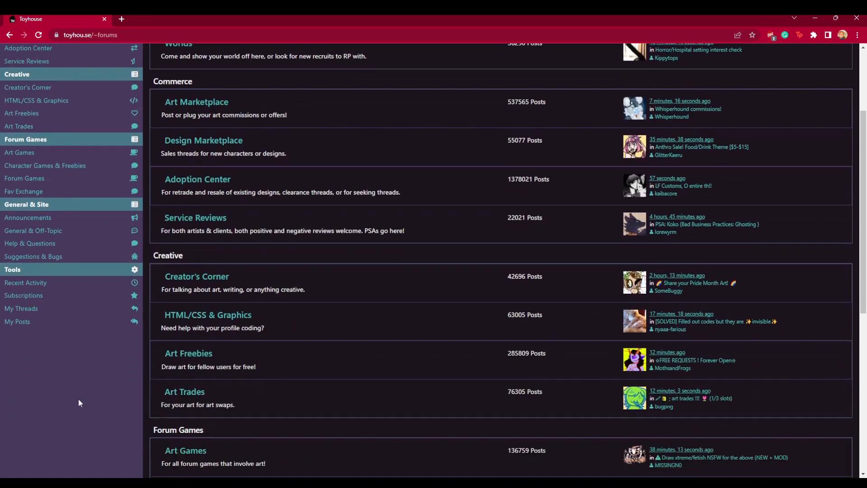
{"action": "scroll", "coordinate": [77, 353], "scroll_direction": "up", "scroll_amount": 3}
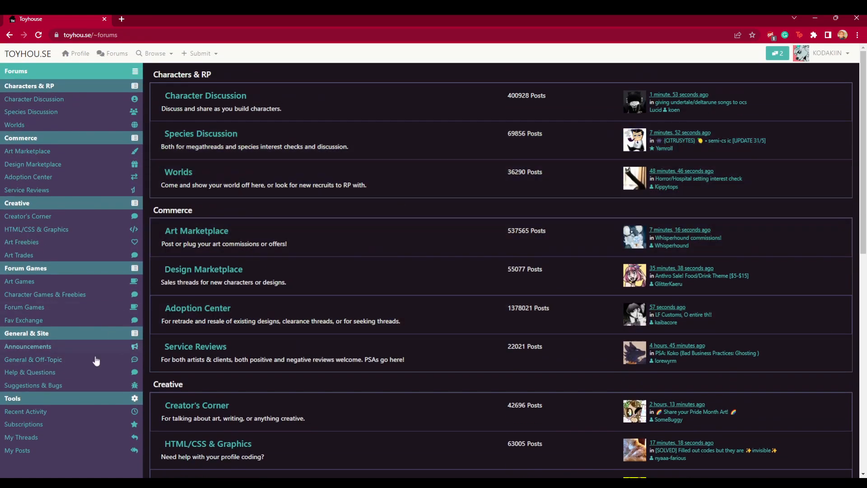
- Open your CHEAP PIXEL HEADSHOT COMMISSIONS thread from your threads list and bump it
{"action": "left_click", "coordinate": [70, 436]}
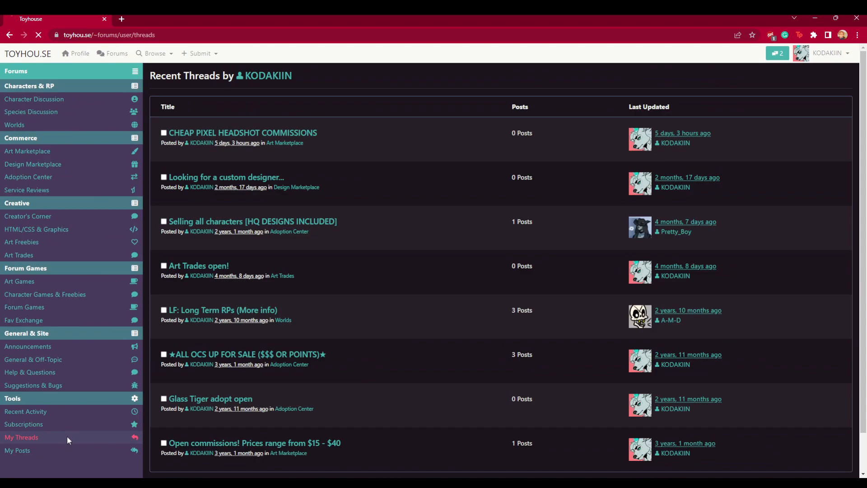
{"action": "left_click", "coordinate": [264, 134]}
{"action": "left_click", "coordinate": [731, 106]}
{"action": "triple_click", "coordinate": [206, 80]}
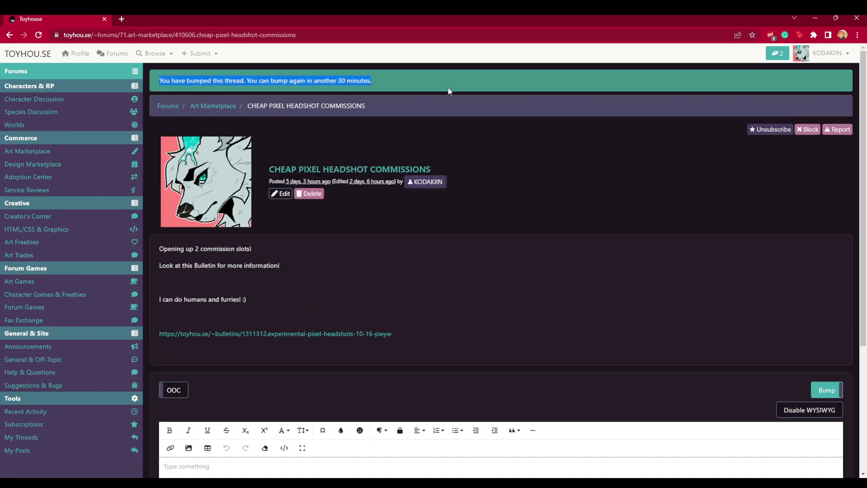
{"action": "scroll", "coordinate": [522, 298], "scroll_direction": "down", "scroll_amount": 5}
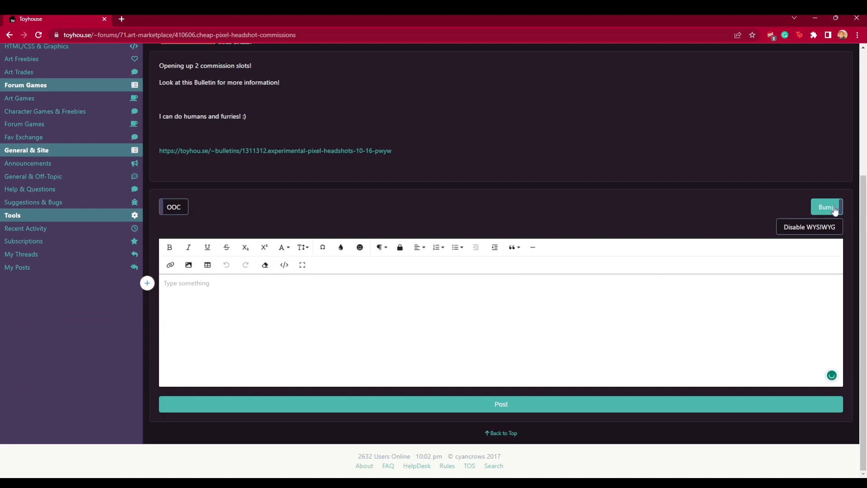
{"action": "scroll", "coordinate": [397, 228], "scroll_direction": "up", "scroll_amount": 5}
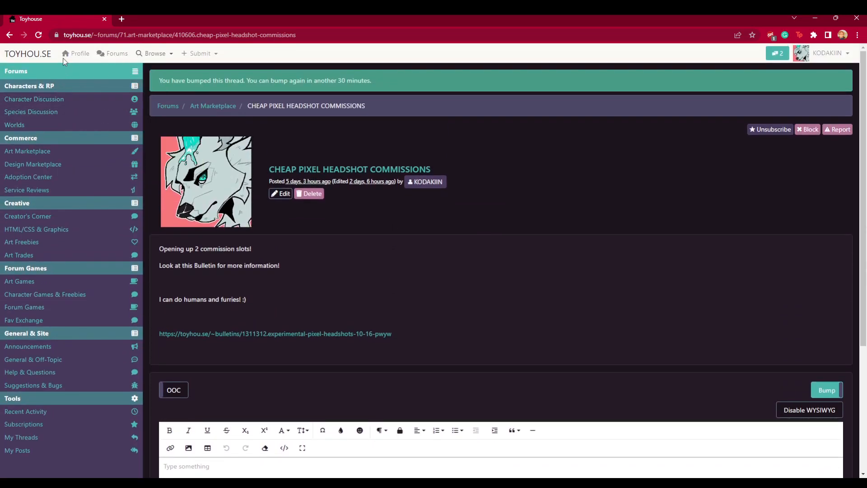
- Open the Popular characters browse page and scroll through it
{"action": "mouse_move", "coordinate": [171, 67]}
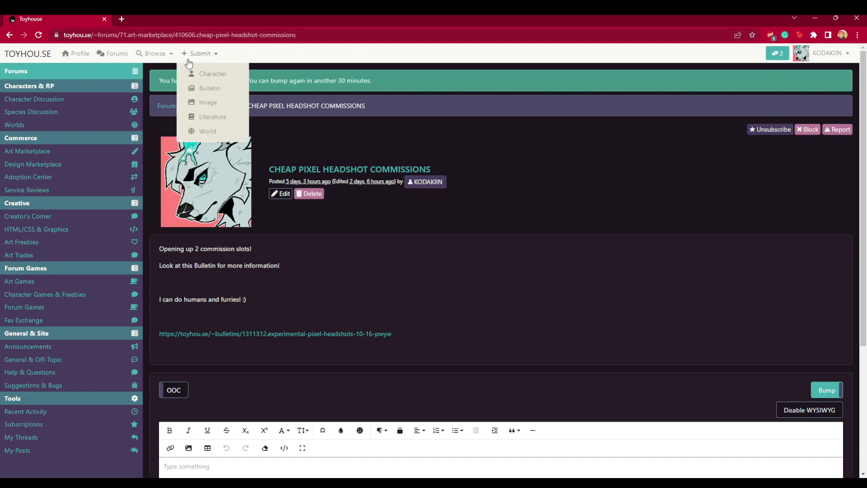
{"action": "left_click", "coordinate": [153, 86]}
{"action": "scroll", "coordinate": [201, 87], "scroll_direction": "down", "scroll_amount": 10}
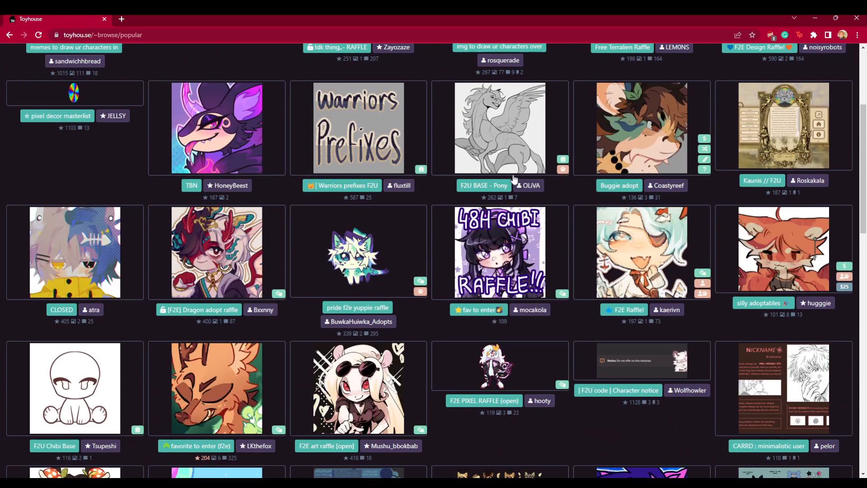
{"action": "scroll", "coordinate": [201, 88], "scroll_direction": "up", "scroll_amount": 10}
- Open the character Feed page and scroll through it
{"action": "mouse_move", "coordinate": [161, 59]}
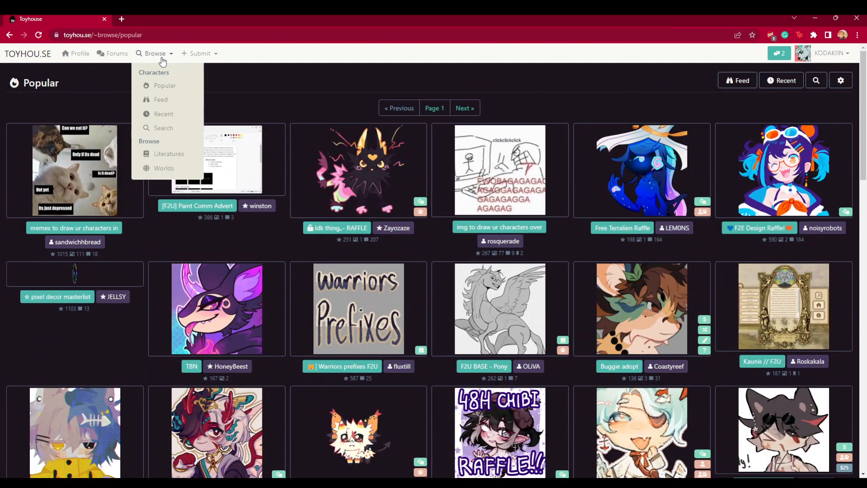
{"action": "left_click", "coordinate": [167, 100]}
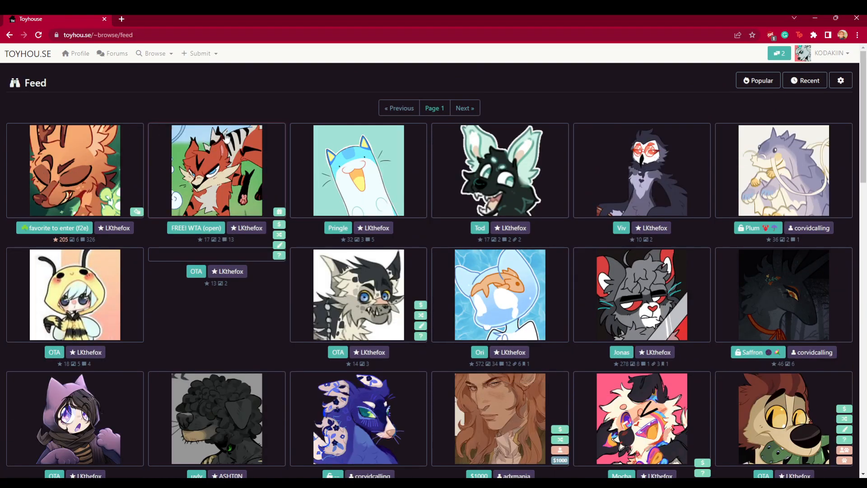
{"action": "scroll", "coordinate": [529, 195], "scroll_direction": "down", "scroll_amount": 7}
{"action": "scroll", "coordinate": [529, 195], "scroll_direction": "up", "scroll_amount": 8}
- Start submitting a new character
{"action": "mouse_move", "coordinate": [154, 54]}
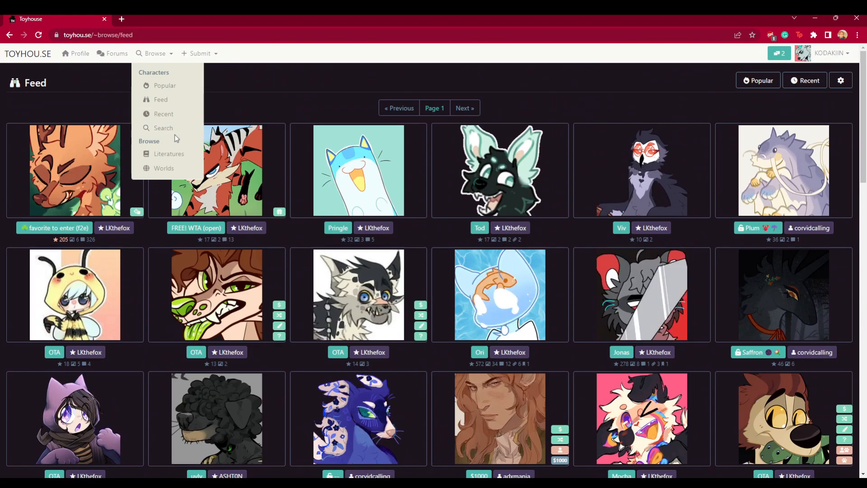
{"action": "mouse_move", "coordinate": [204, 54]}
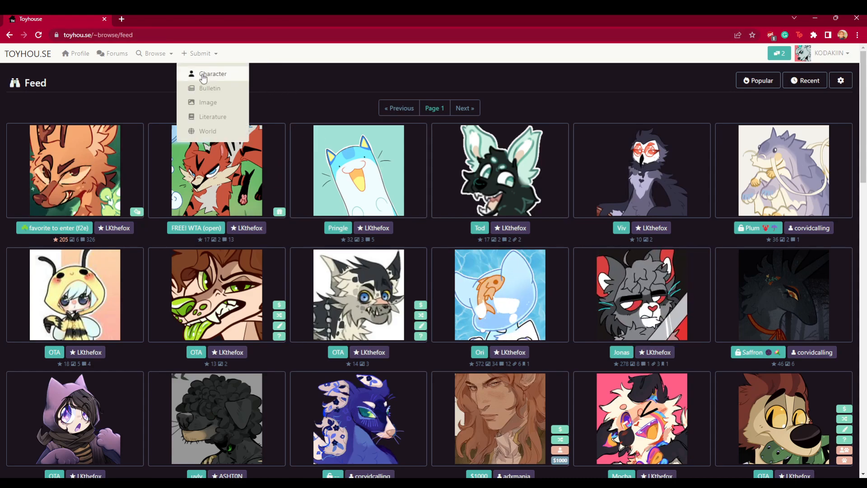
{"action": "left_click", "coordinate": [208, 73]}
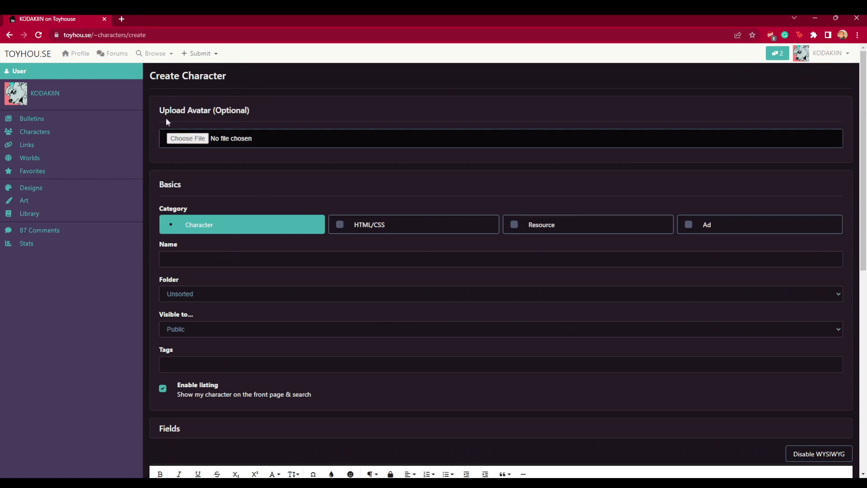
- Upload hijpixel.png as the character's avatar
{"action": "left_click", "coordinate": [206, 140]}
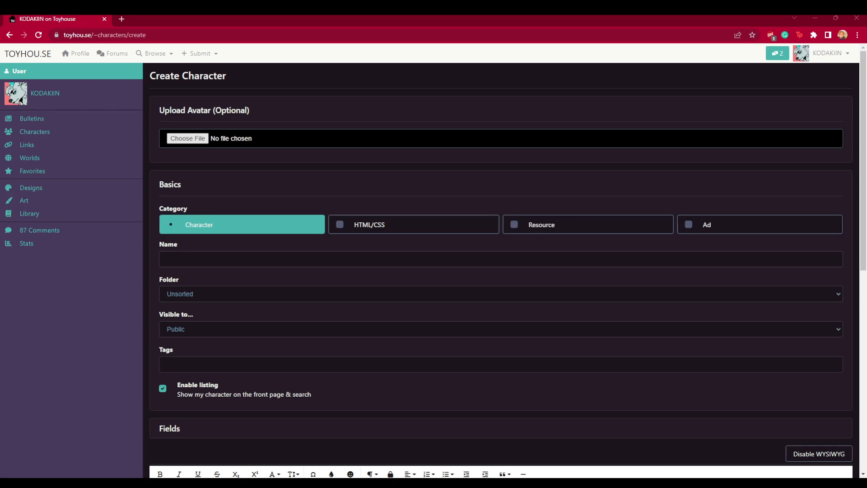
{"action": "left_click", "coordinate": [599, 350]}
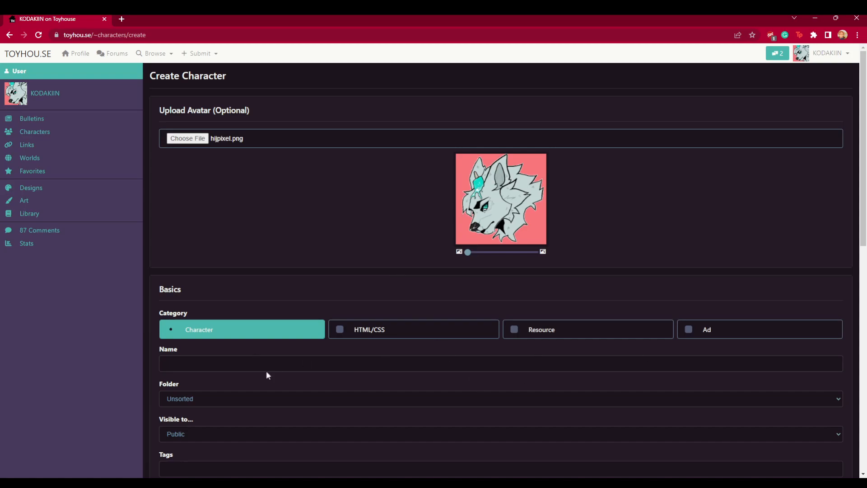
- Open your characters list in a new tab and switch to it
{"action": "left_click_drag", "start_coordinate": [170, 109], "coordinate": [323, 114]}
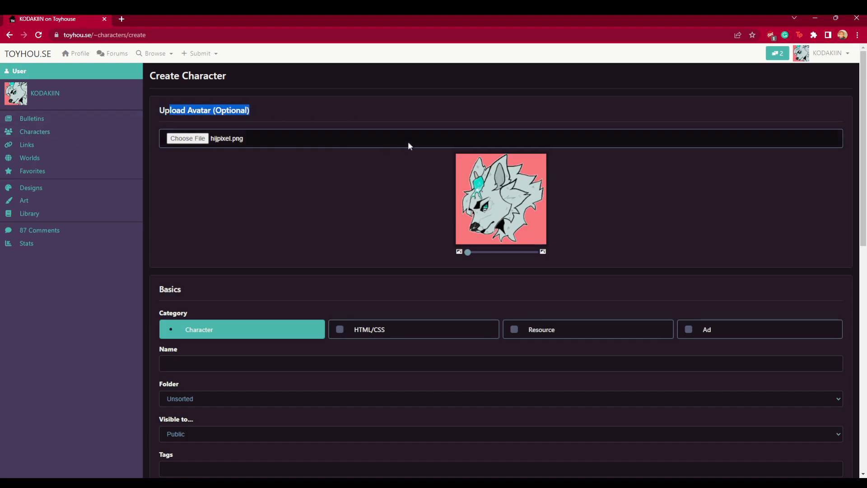
{"action": "left_click", "coordinate": [823, 55]}
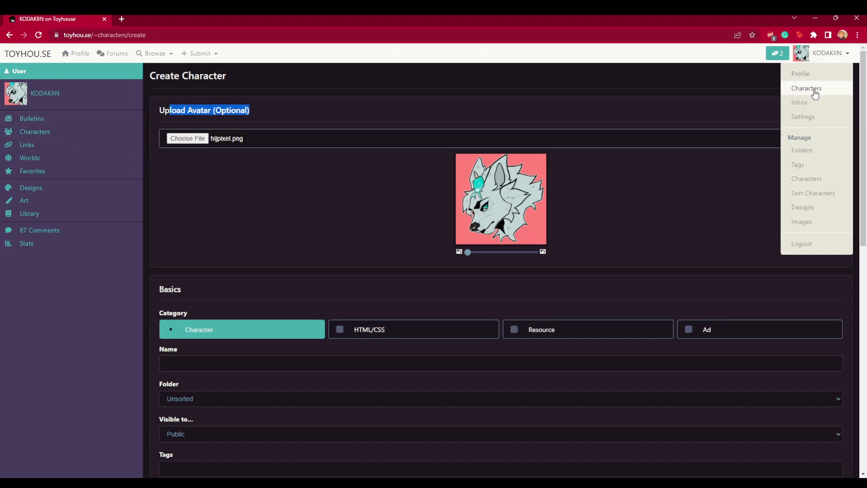
{"action": "left_click", "coordinate": [774, 102]}
{"action": "left_click", "coordinate": [180, 20]}
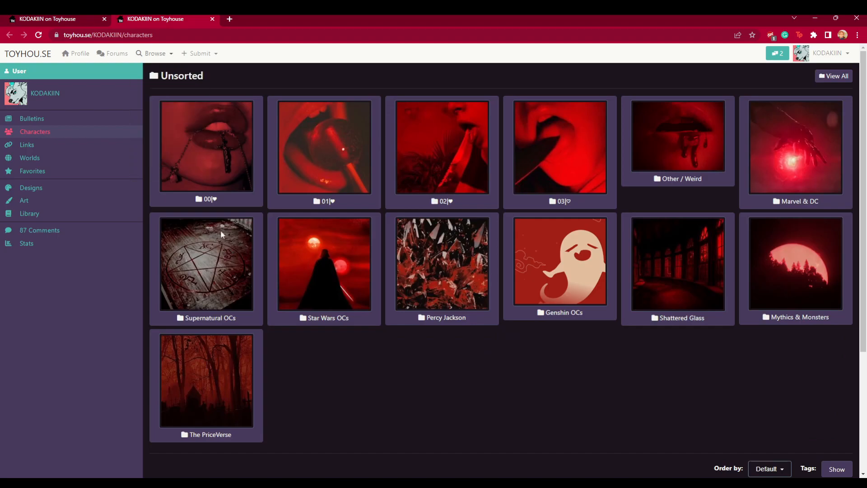
- Browse into the 00 and Sonas folders and view the Kano Delta character page
{"action": "left_click", "coordinate": [190, 149]}
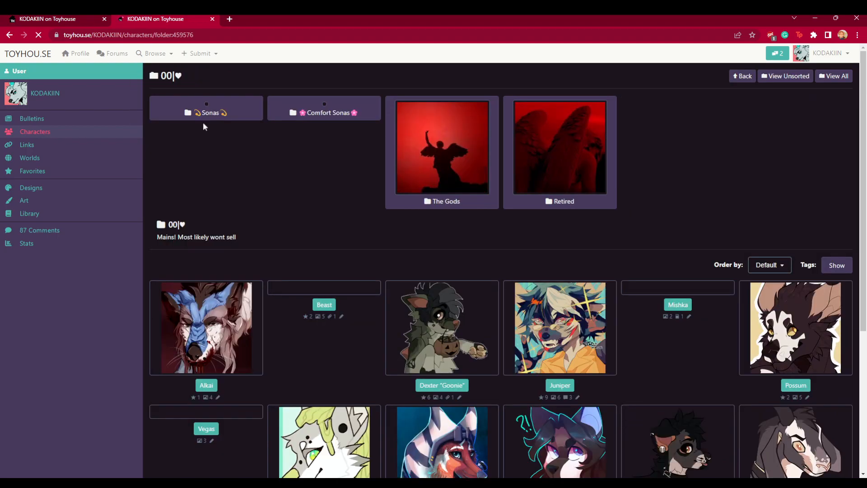
{"action": "left_click", "coordinate": [211, 115]}
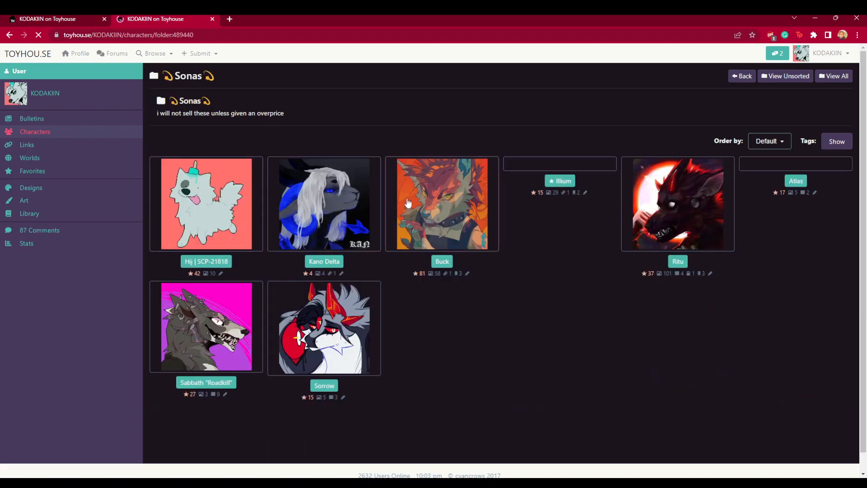
{"action": "left_click", "coordinate": [335, 226]}
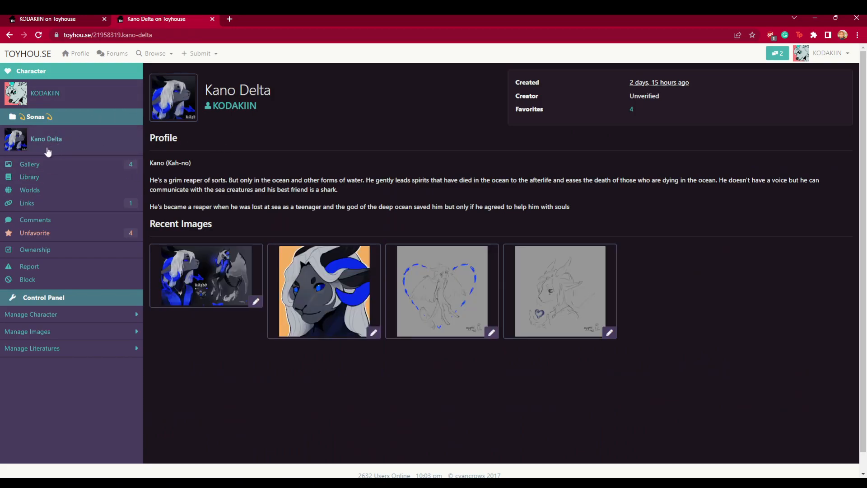
{"action": "left_click", "coordinate": [8, 35]}
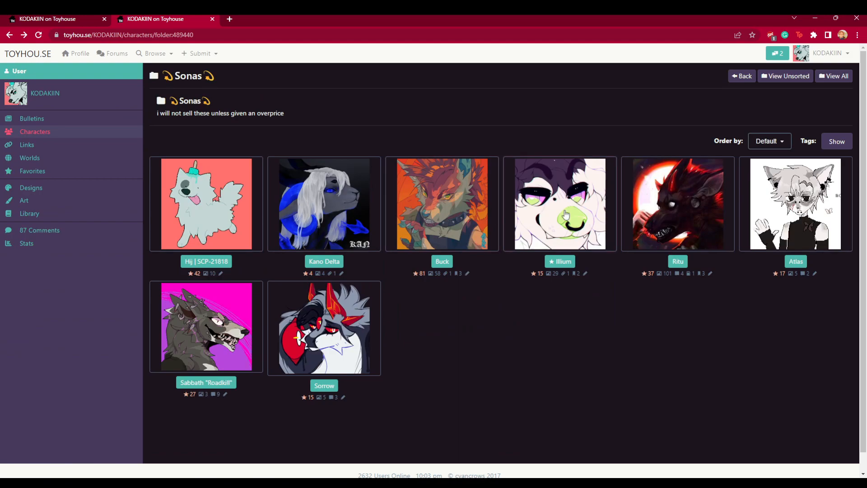
- Return to the Create Character form and switch the category through Resource and Ad back to Character
{"action": "left_click", "coordinate": [20, 18]}
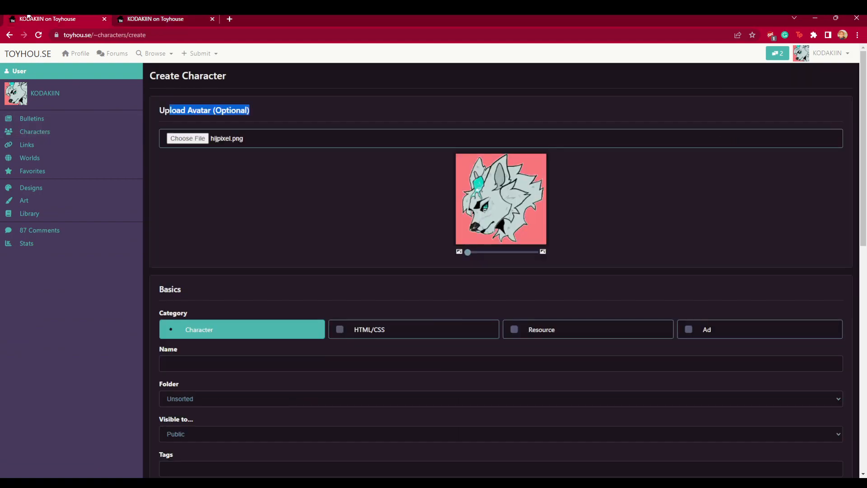
{"action": "left_click", "coordinate": [265, 278]}
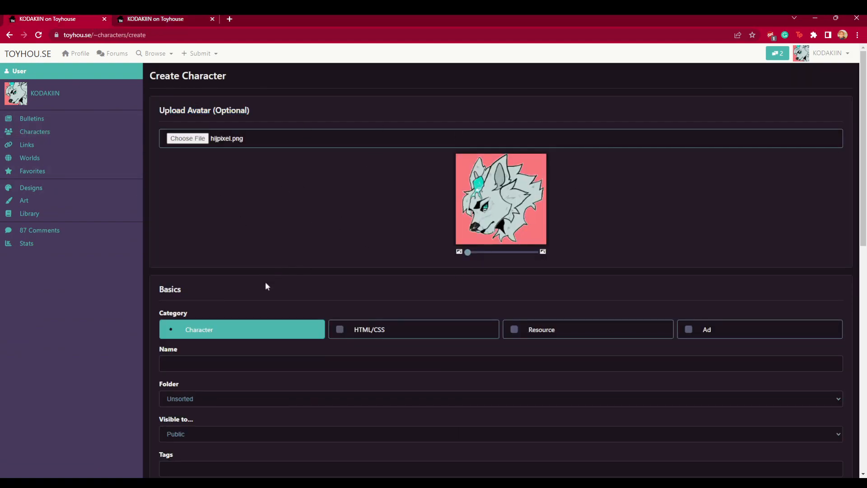
{"action": "scroll", "coordinate": [263, 262], "scroll_direction": "down", "scroll_amount": 4}
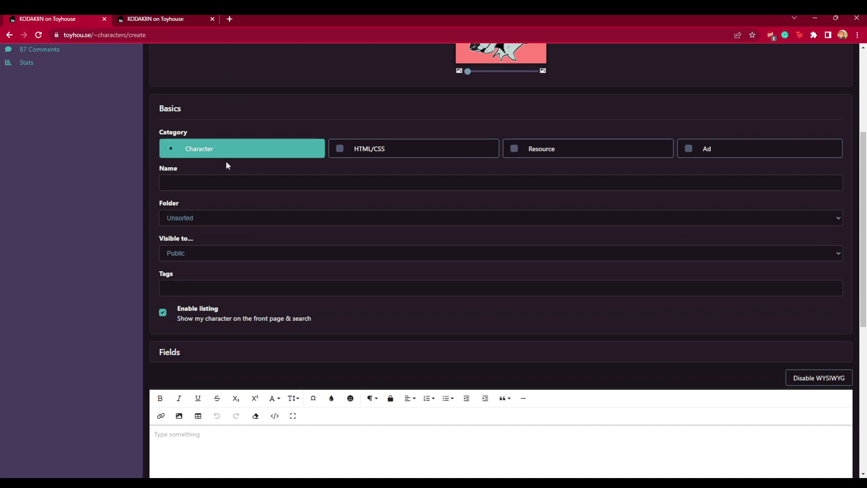
{"action": "left_click", "coordinate": [413, 152]}
{"action": "left_click", "coordinate": [527, 148]}
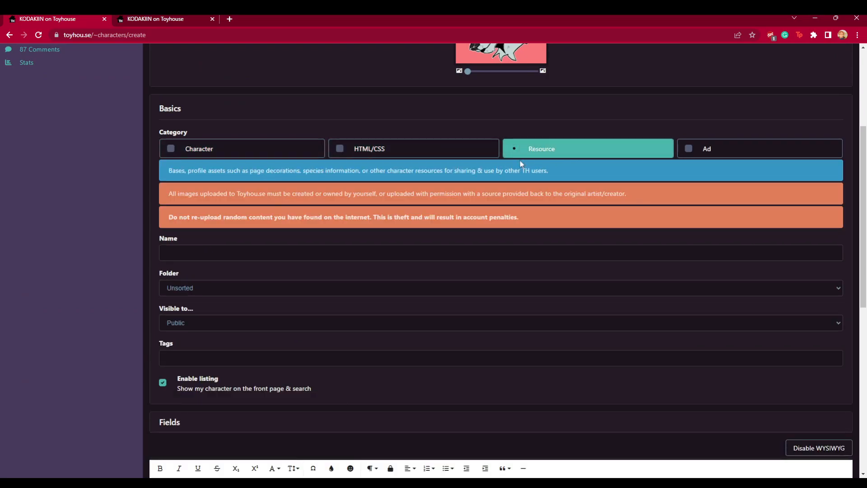
{"action": "left_click", "coordinate": [787, 143]}
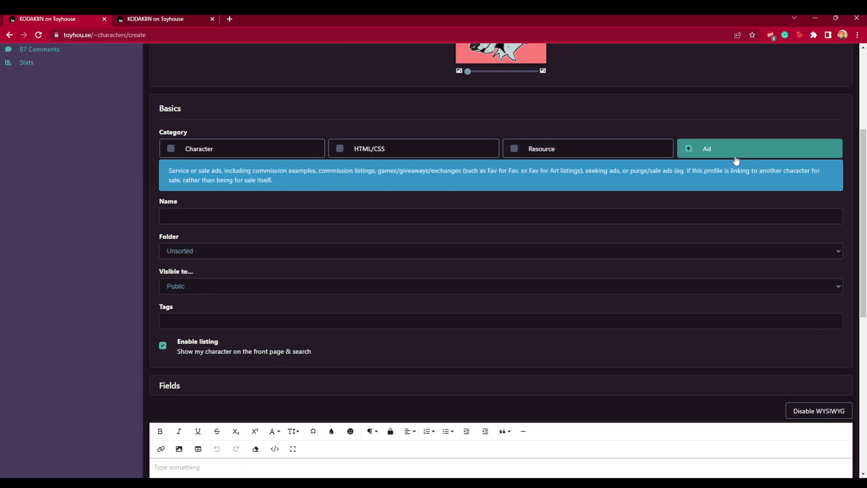
{"action": "left_click", "coordinate": [246, 152]}
- Name the character Hij and check the folder and visibility options
{"action": "left_click", "coordinate": [228, 183]}
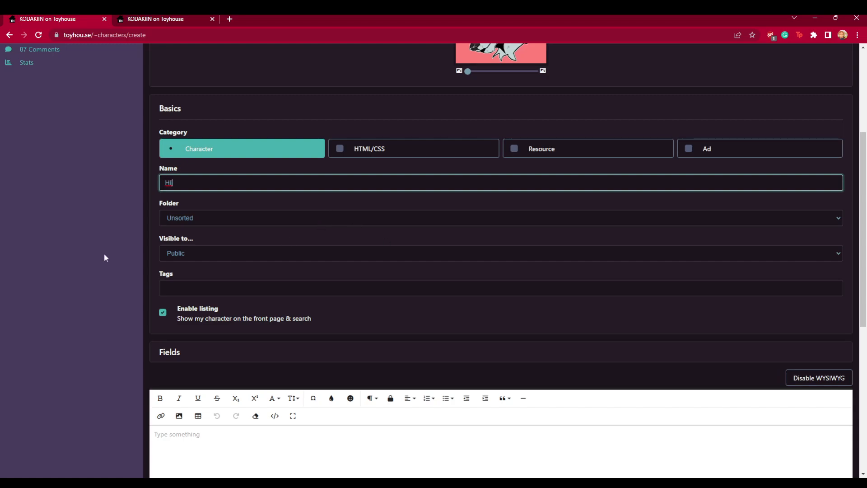
{"action": "left_click", "coordinate": [194, 218]}
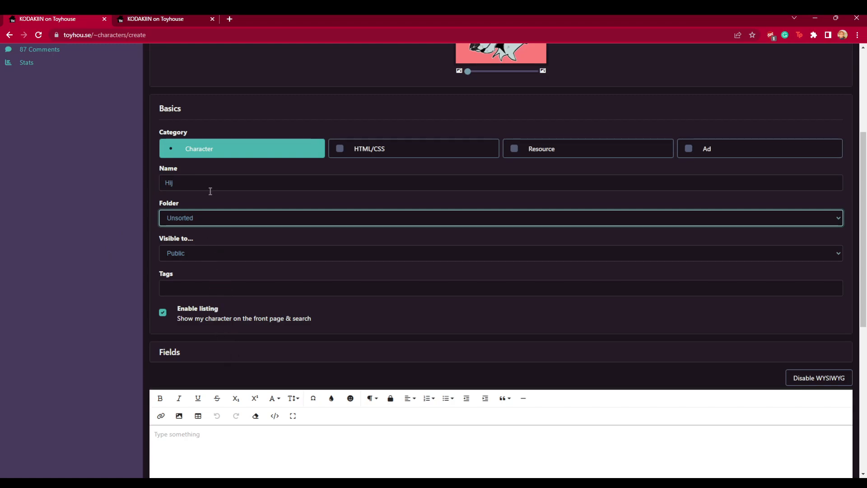
{"action": "scroll", "coordinate": [221, 258], "scroll_direction": "down", "scroll_amount": 3}
{"action": "left_click", "coordinate": [197, 120]}
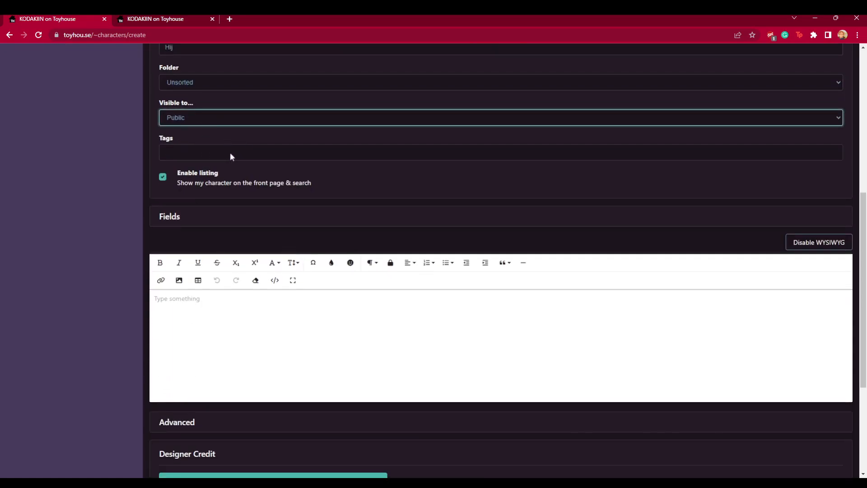
- Review the remaining form sections, then switch to the characters tab
{"action": "left_click", "coordinate": [258, 209]}
{"action": "scroll", "coordinate": [224, 217], "scroll_direction": "down", "scroll_amount": 1}
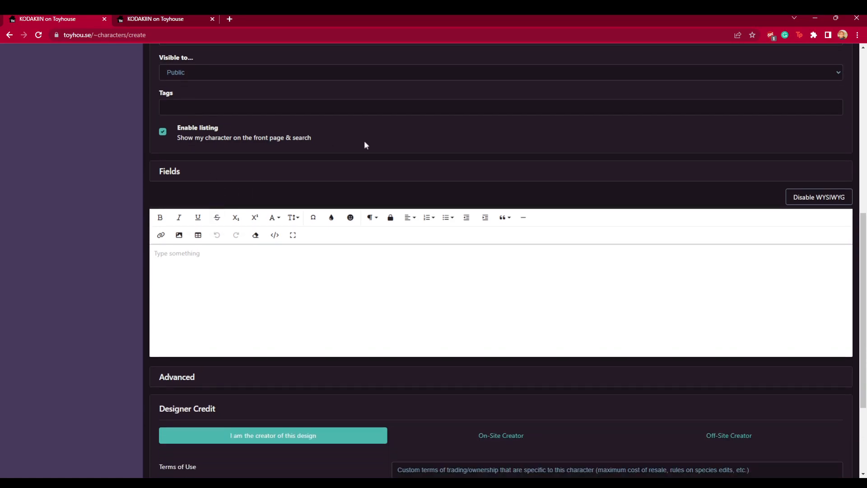
{"action": "scroll", "coordinate": [357, 274], "scroll_direction": "up", "scroll_amount": 7}
{"action": "left_click", "coordinate": [196, 20]}
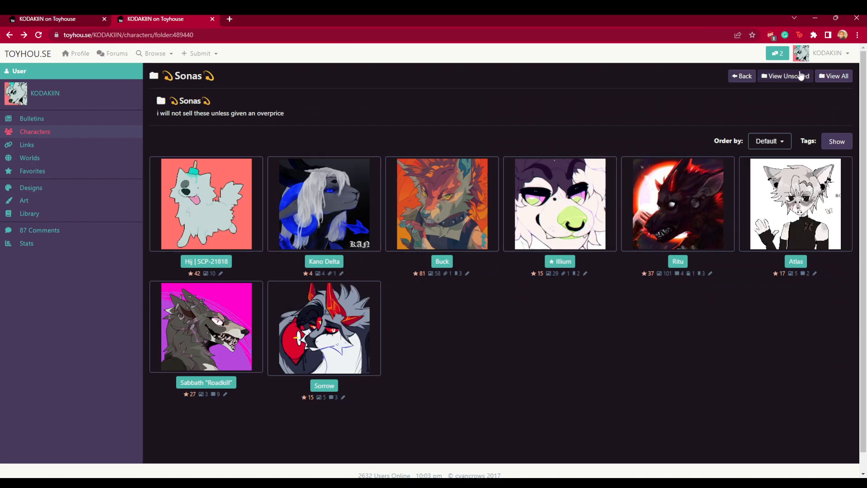
- Open the unsorted characters view and scroll through its folders
{"action": "mouse_move", "coordinate": [832, 57]}
{"action": "left_click", "coordinate": [813, 89]}
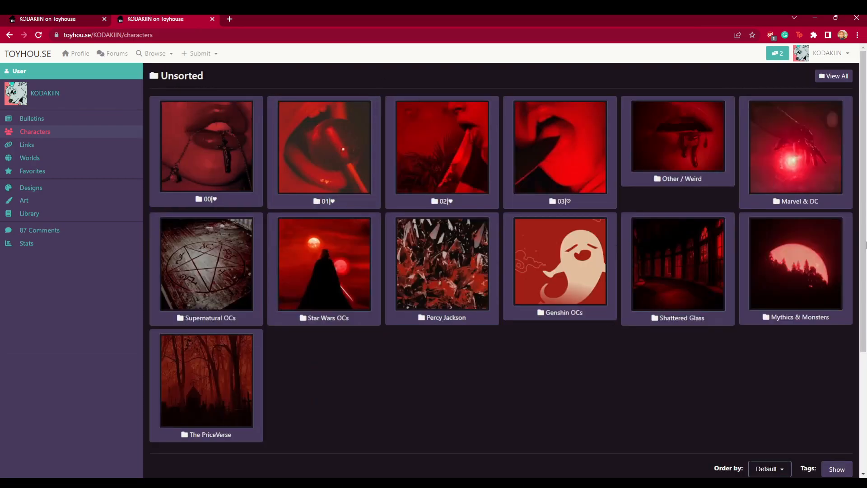
{"action": "scroll", "coordinate": [422, 225], "scroll_direction": "down", "scroll_amount": 4}
{"action": "scroll", "coordinate": [764, 182], "scroll_direction": "up", "scroll_amount": 4}
- Return to the Create Character form, inspect the empty Fields editor, and go back to the character browser tab
{"action": "left_click", "coordinate": [61, 18]}
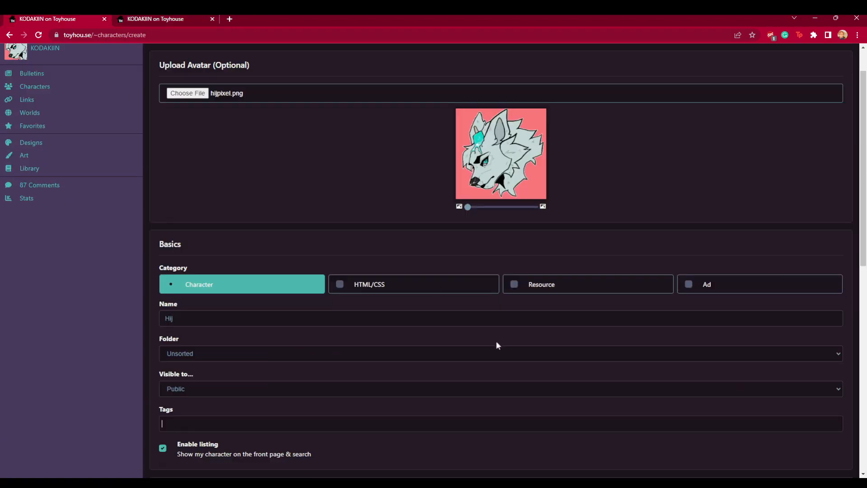
{"action": "scroll", "coordinate": [496, 341], "scroll_direction": "down", "scroll_amount": 7}
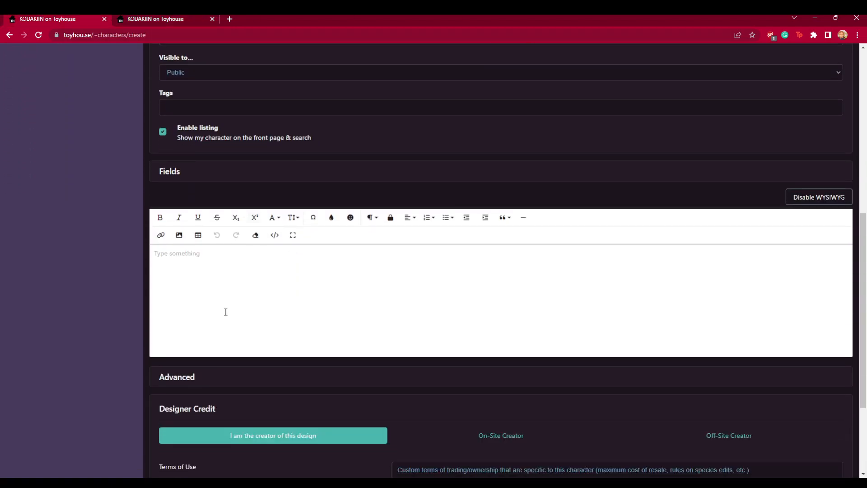
{"action": "left_click", "coordinate": [181, 283]}
{"action": "left_click", "coordinate": [188, 19]}
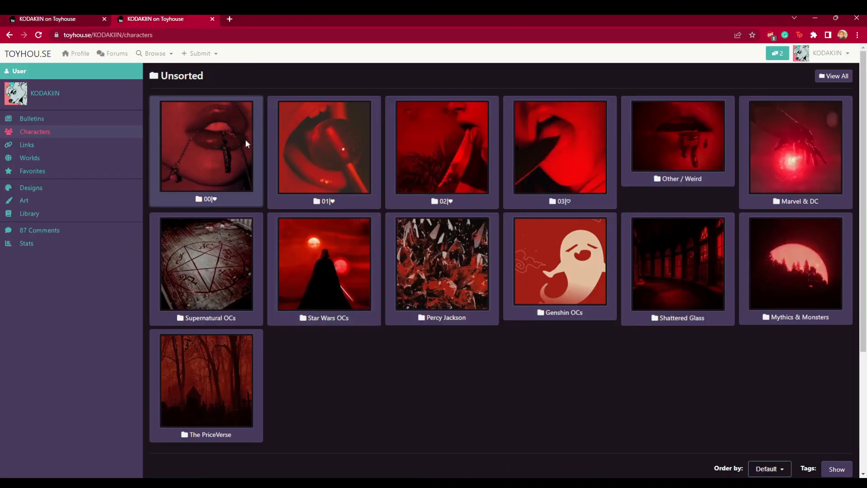
- Open the Sonas folder and the Ritu character's Edit Profile page
{"action": "left_click", "coordinate": [221, 151]}
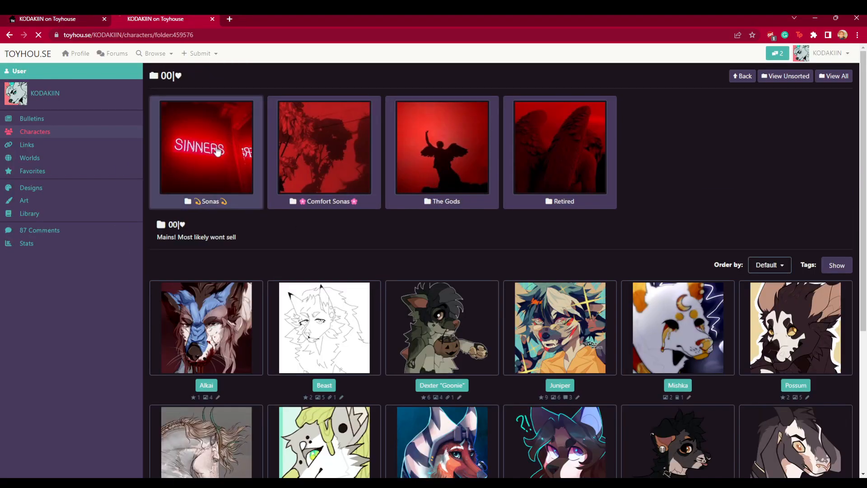
{"action": "left_click", "coordinate": [221, 151]}
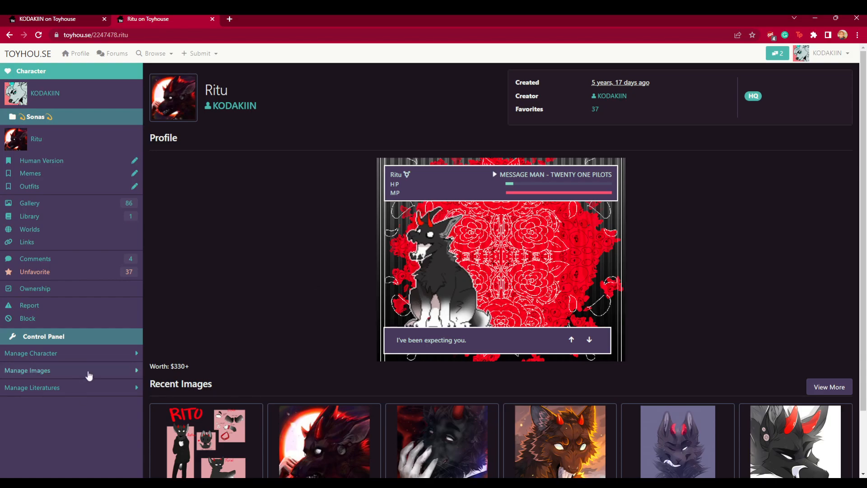
{"action": "left_click", "coordinate": [86, 355]}
{"action": "left_click", "coordinate": [78, 383]}
{"action": "scroll", "coordinate": [166, 379], "scroll_direction": "down", "scroll_amount": 5}
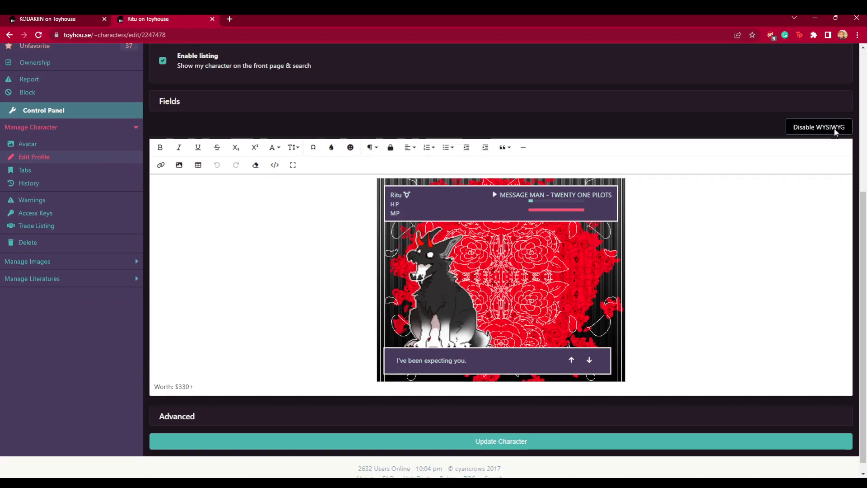
{"action": "left_click", "coordinate": [822, 130]}
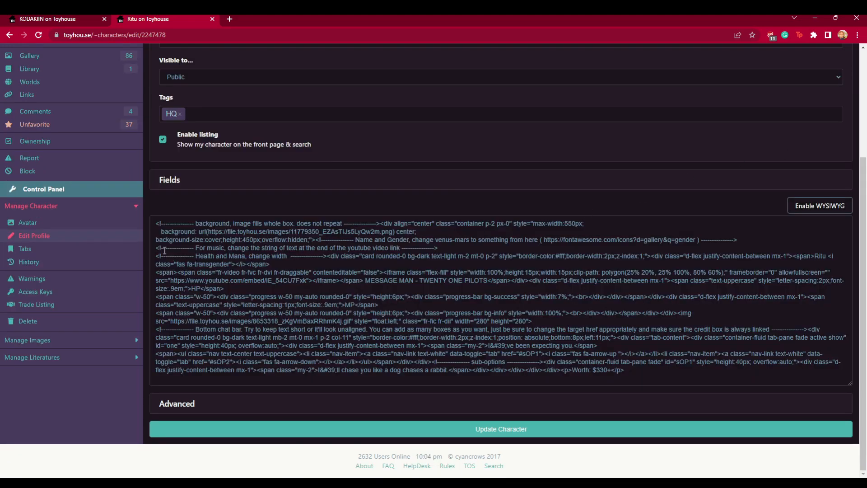
{"action": "scroll", "coordinate": [298, 254], "scroll_direction": "up", "scroll_amount": 2}
{"action": "scroll", "coordinate": [298, 254], "scroll_direction": "down", "scroll_amount": 1}
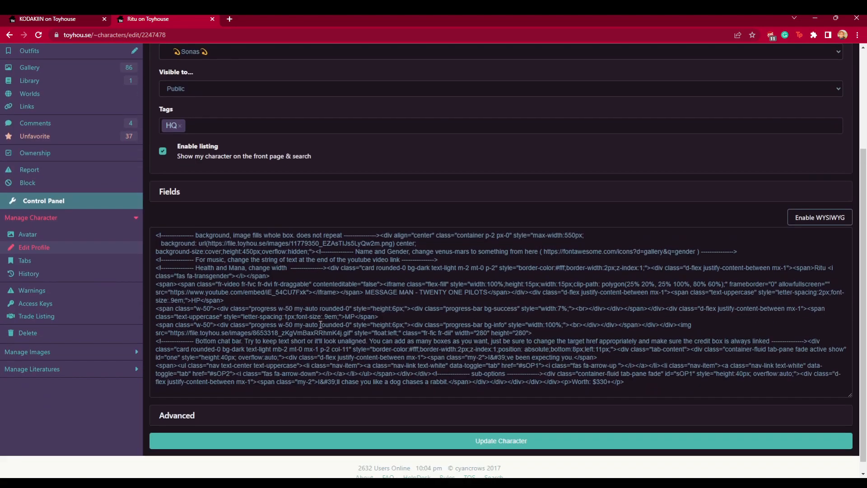
{"action": "left_click", "coordinate": [833, 217]}
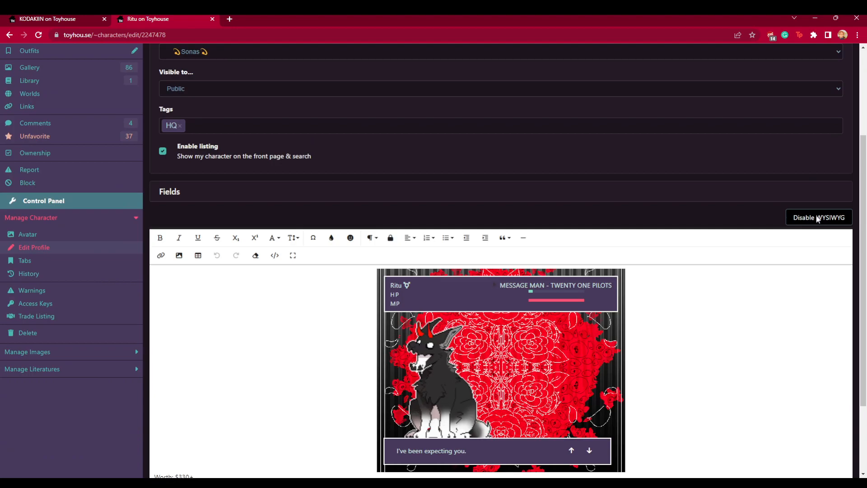
- Open the Edit Profile page of Hij | SCP-21818 from the Sonas folder and select its profile text
{"action": "scroll", "coordinate": [120, 150], "scroll_direction": "up", "scroll_amount": 3}
{"action": "left_click", "coordinate": [42, 117]}
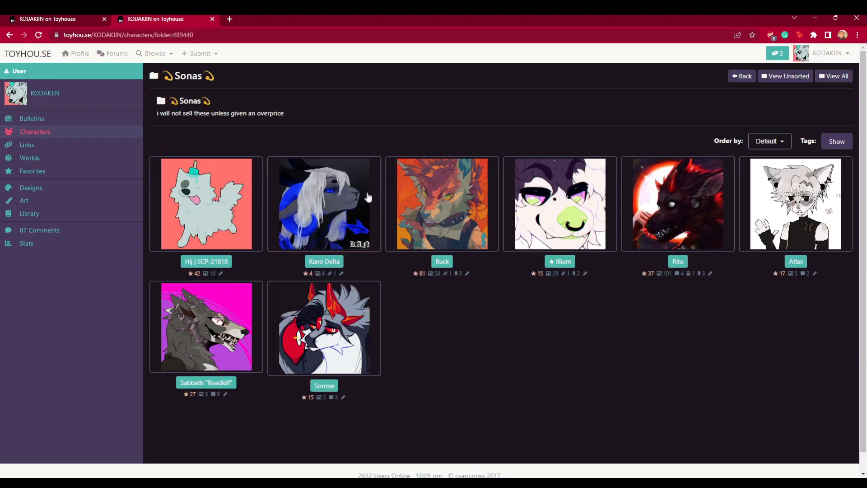
{"action": "left_click", "coordinate": [218, 217]}
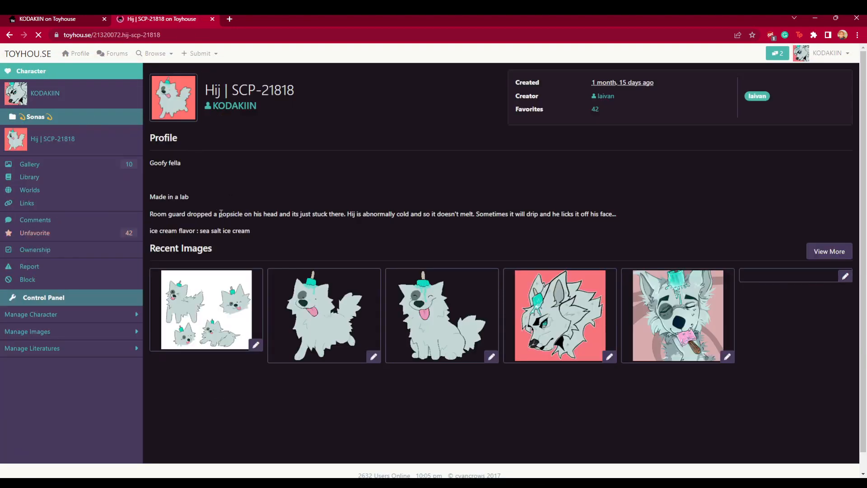
{"action": "left_click", "coordinate": [114, 314]}
{"action": "left_click", "coordinate": [89, 345]}
{"action": "scroll", "coordinate": [362, 280], "scroll_direction": "down", "scroll_amount": 3}
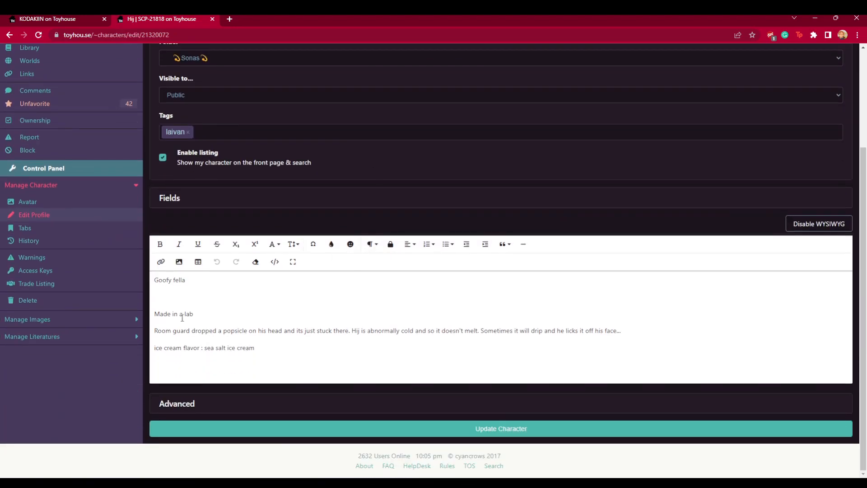
{"action": "left_click_drag", "start_coordinate": [155, 296], "coordinate": [280, 375]}
{"action": "left_click", "coordinate": [324, 360]}
- Return to the Create Character form and expand the Advanced settings section
{"action": "scroll", "coordinate": [285, 260], "scroll_direction": "up", "scroll_amount": 2}
{"action": "scroll", "coordinate": [285, 258], "scroll_direction": "up", "scroll_amount": 1}
{"action": "left_click", "coordinate": [64, 18]}
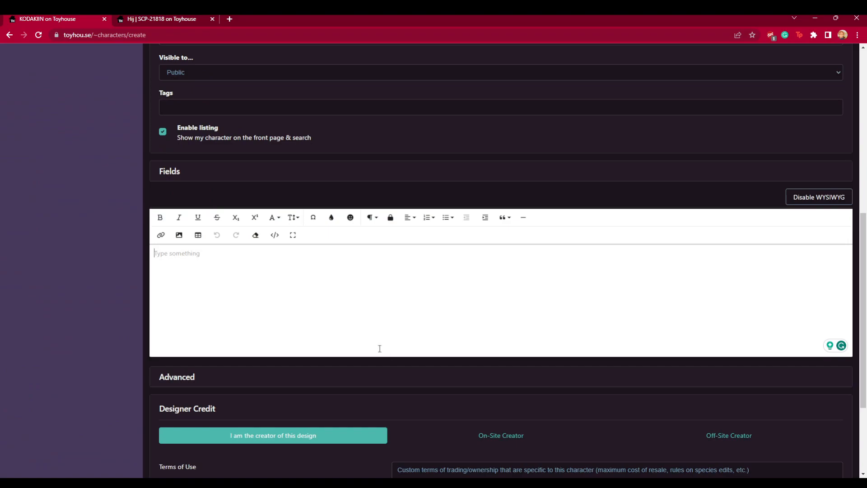
{"action": "scroll", "coordinate": [394, 364], "scroll_direction": "down", "scroll_amount": 2}
{"action": "scroll", "coordinate": [311, 272], "scroll_direction": "down", "scroll_amount": 1}
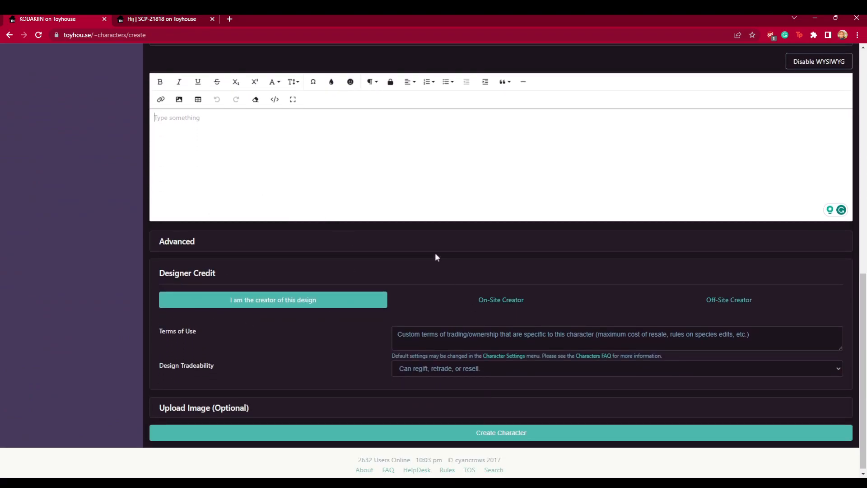
{"action": "left_click", "coordinate": [420, 248]}
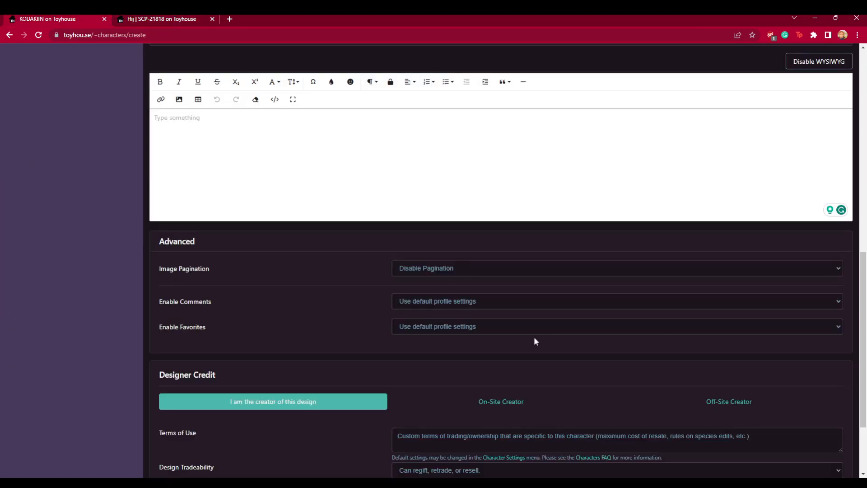
{"action": "key", "text": "Tab"}
{"action": "scroll", "coordinate": [239, 289], "scroll_direction": "down", "scroll_amount": 1}
{"action": "scroll", "coordinate": [336, 234], "scroll_direction": "down", "scroll_amount": 2}
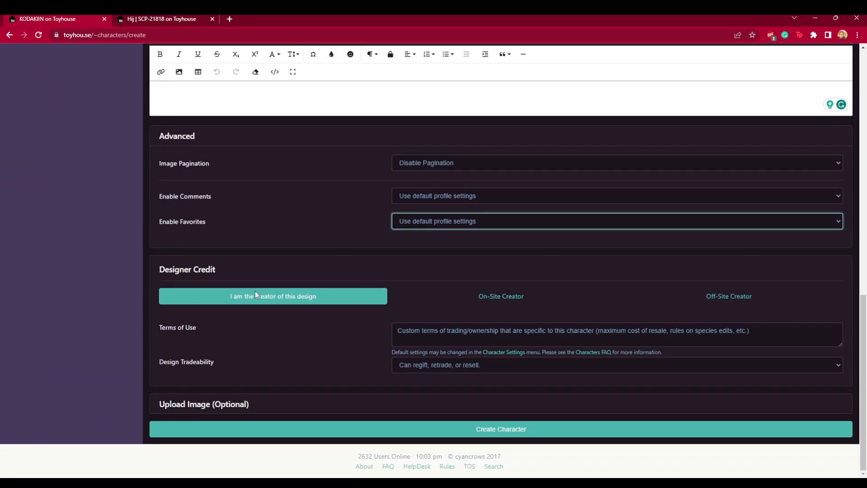
- Set the Designer Credit to Off-Site Creator
{"action": "left_click", "coordinate": [731, 296]}
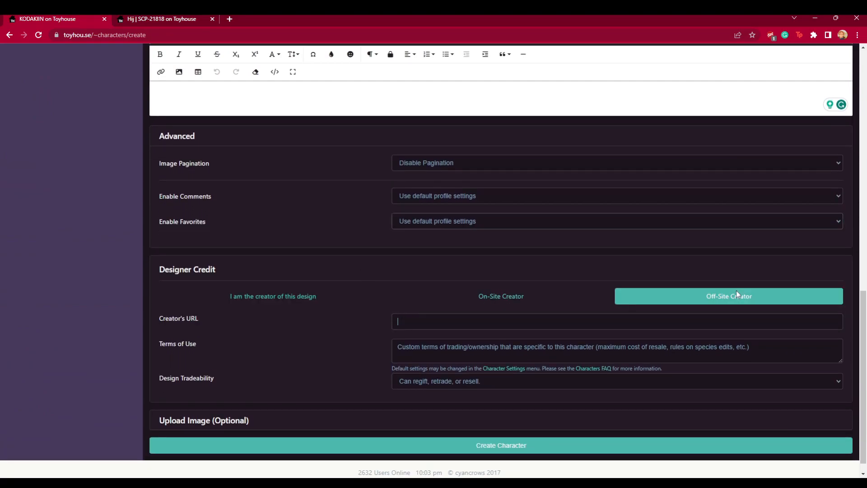
{"action": "left_click", "coordinate": [509, 301]}
{"action": "left_click", "coordinate": [736, 300]}
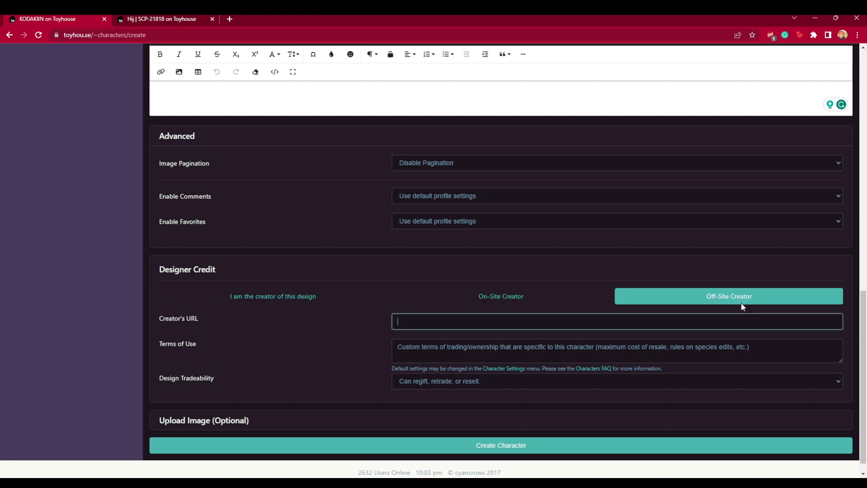
- Check the Terms of Use and Design Tradeability fields, then expand the Upload Image section
{"action": "left_click", "coordinate": [456, 349]}
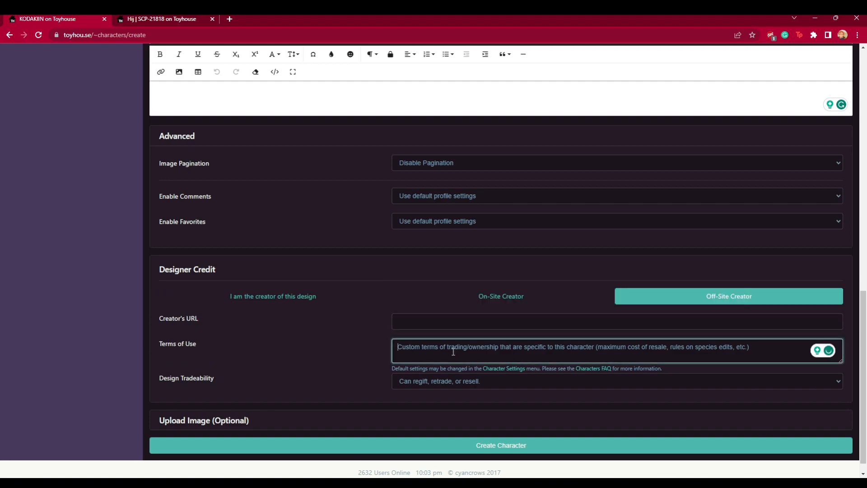
{"action": "left_click", "coordinate": [442, 384]}
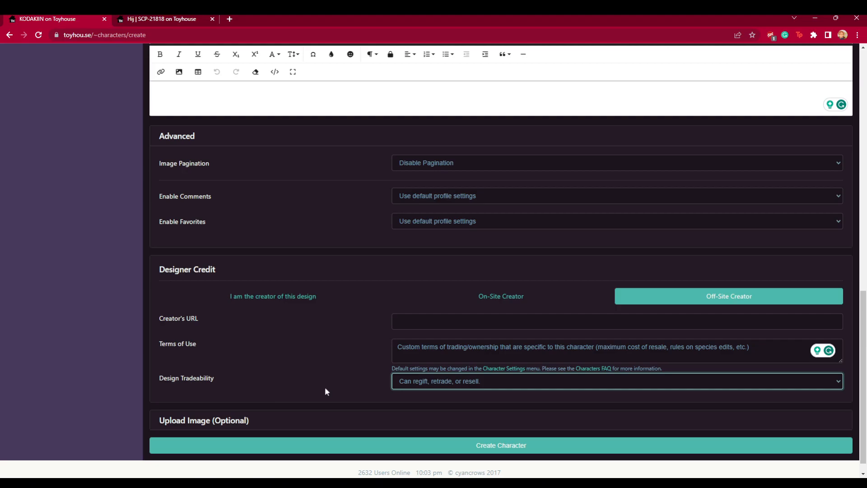
{"action": "scroll", "coordinate": [281, 392], "scroll_direction": "down", "scroll_amount": 1}
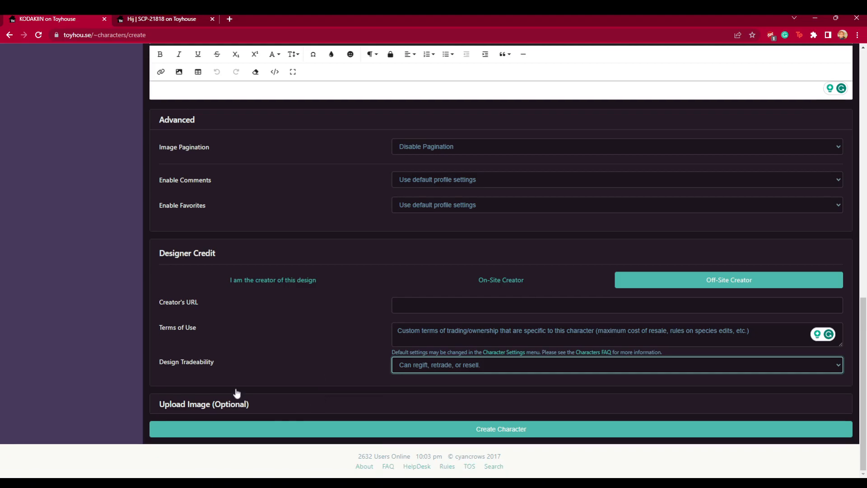
{"action": "left_click", "coordinate": [203, 403]}
{"action": "scroll", "coordinate": [309, 345], "scroll_direction": "down", "scroll_amount": 3}
{"action": "scroll", "coordinate": [308, 337], "scroll_direction": "down", "scroll_amount": 5}
{"action": "scroll", "coordinate": [307, 337], "scroll_direction": "up", "scroll_amount": 4}
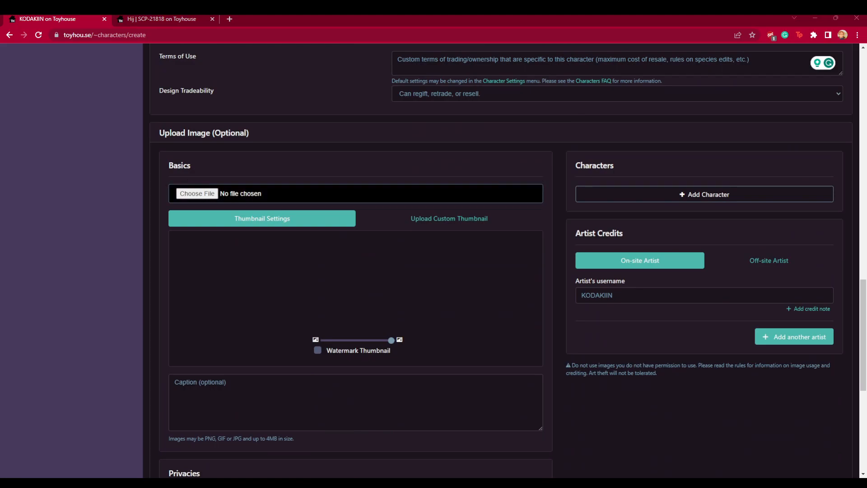
- Upload hijpixel.png as the character image and adjust the thumbnail zoom
{"action": "left_click", "coordinate": [454, 375]}
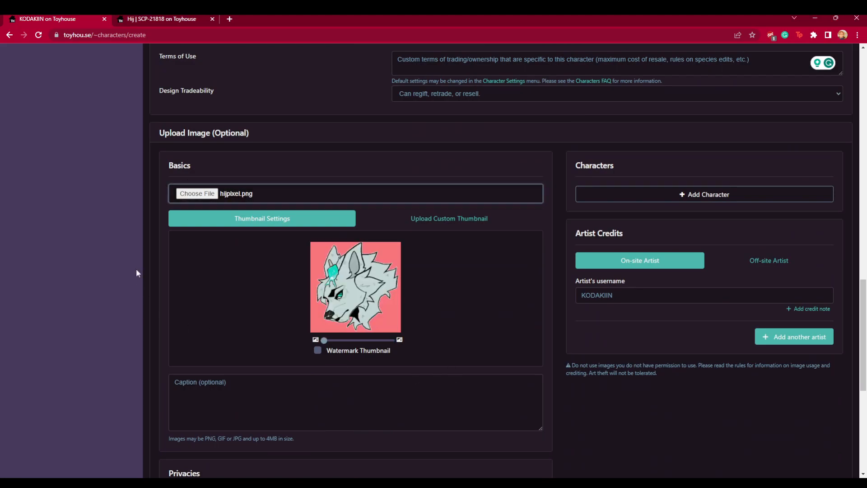
{"action": "left_click_drag", "start_coordinate": [324, 341], "coordinate": [337, 341]}
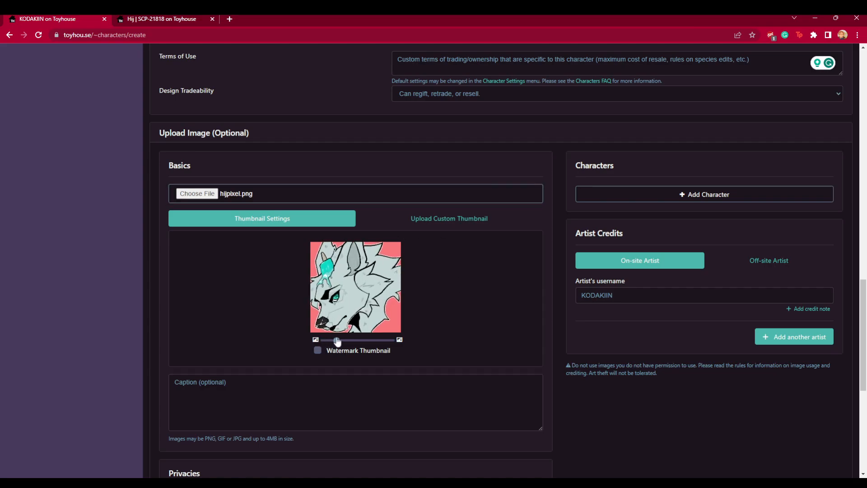
- Compare with the existing Hij | SCP-21818 character page and its images in the other tab
{"action": "left_click", "coordinate": [164, 17]}
{"action": "scroll", "coordinate": [377, 222], "scroll_direction": "down", "scroll_amount": 1}
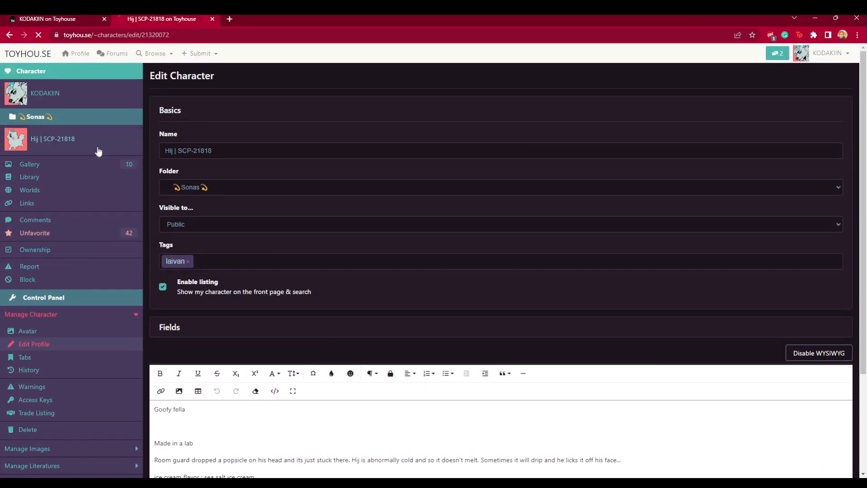
{"action": "left_click", "coordinate": [91, 145]}
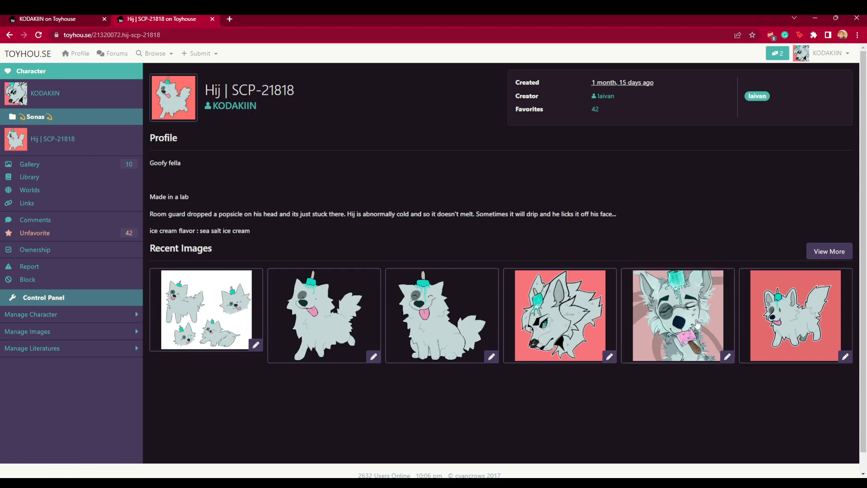
{"action": "left_click", "coordinate": [41, 18]}
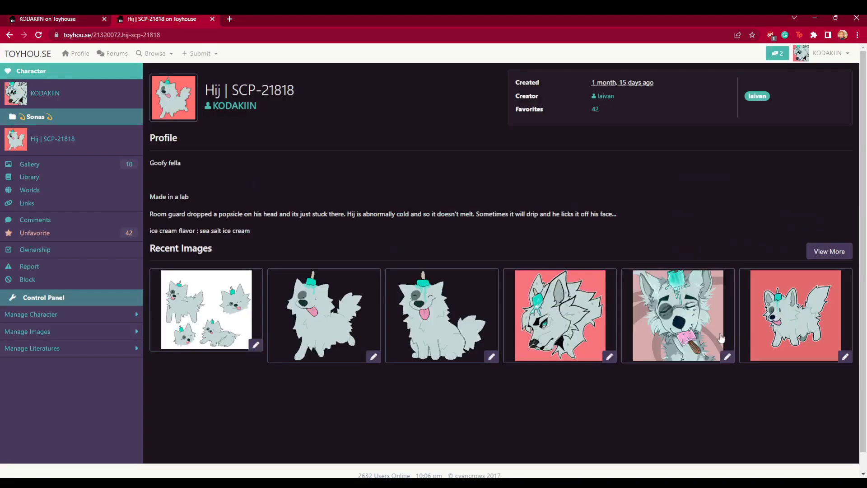
{"action": "left_click", "coordinate": [674, 271]}
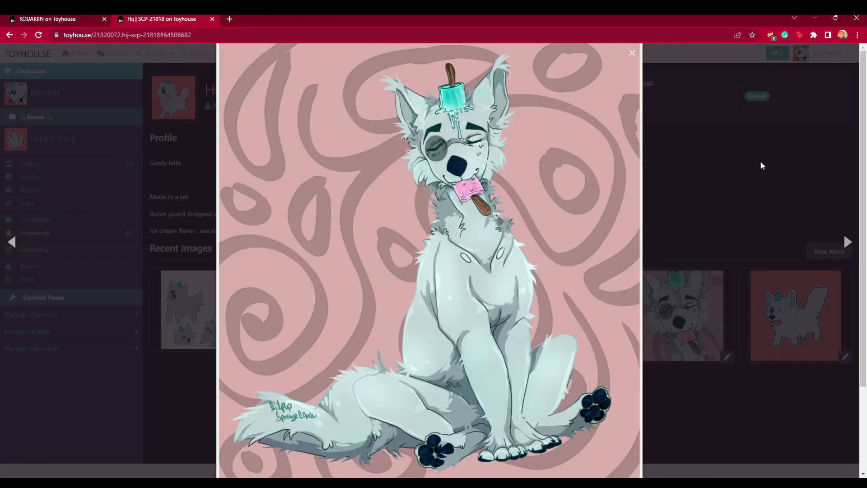
{"action": "left_click", "coordinate": [760, 161]}
{"action": "left_click", "coordinate": [50, 17]}
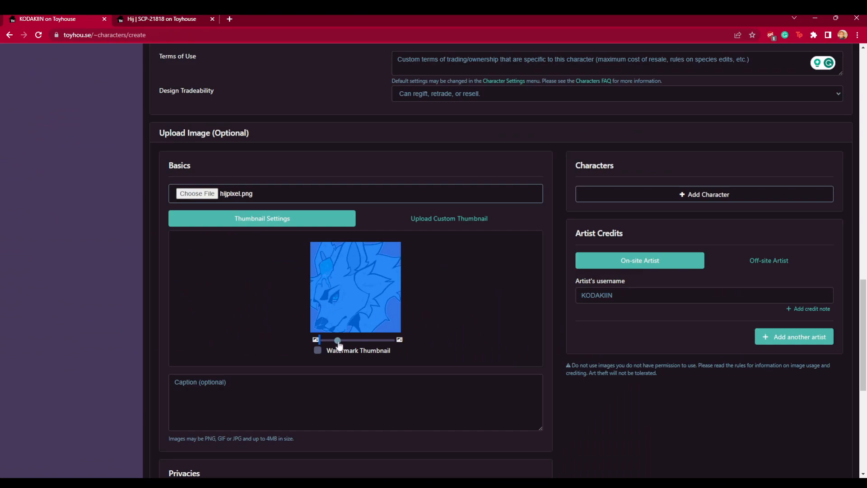
- Reset the thumbnail zoom to minimum and keep the Thumbnail Settings option instead of a custom thumbnail
{"action": "left_click_drag", "start_coordinate": [337, 341], "coordinate": [324, 346]}
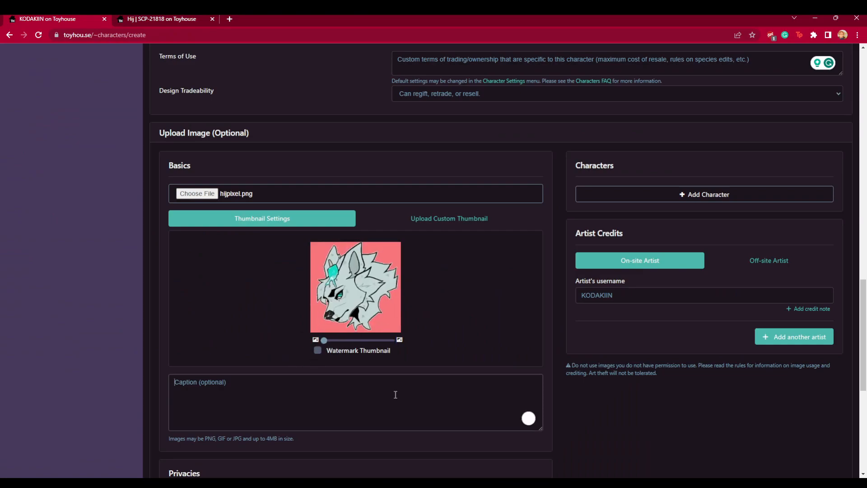
{"action": "left_click", "coordinate": [444, 218]}
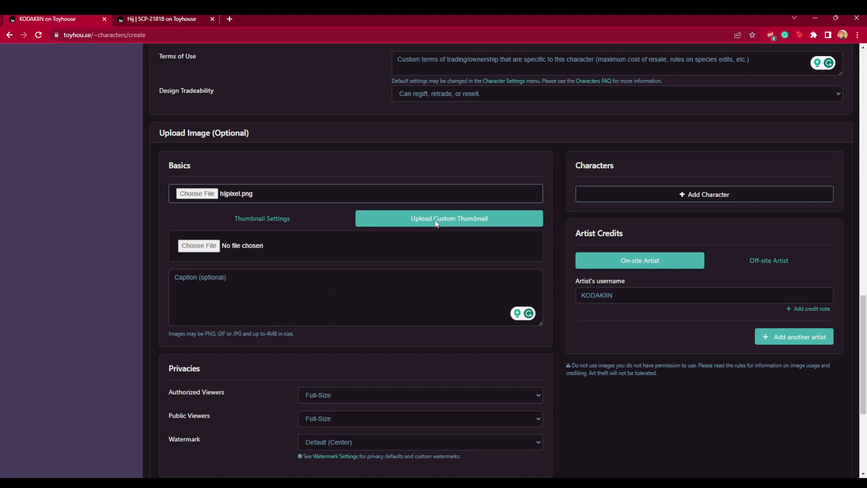
{"action": "left_click", "coordinate": [291, 221]}
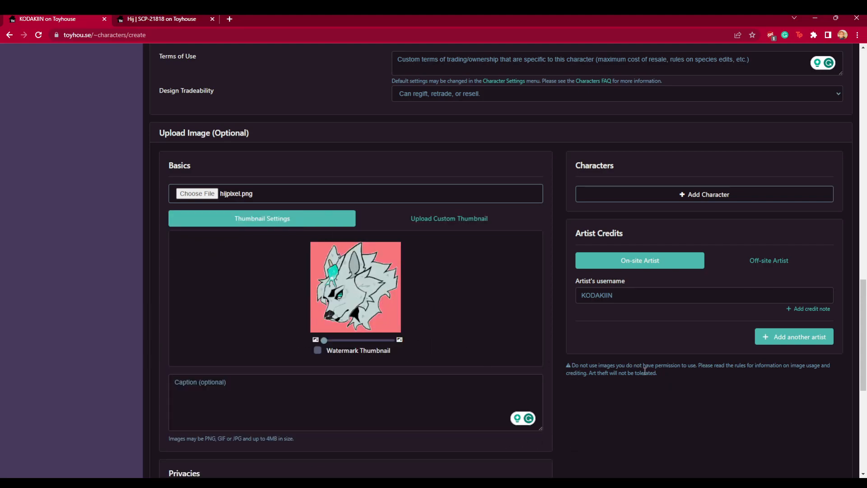
- Tag the character Orion in the uploaded image's Characters section
{"action": "left_click", "coordinate": [778, 262]}
{"action": "left_click", "coordinate": [698, 273]}
{"action": "left_click", "coordinate": [687, 195]}
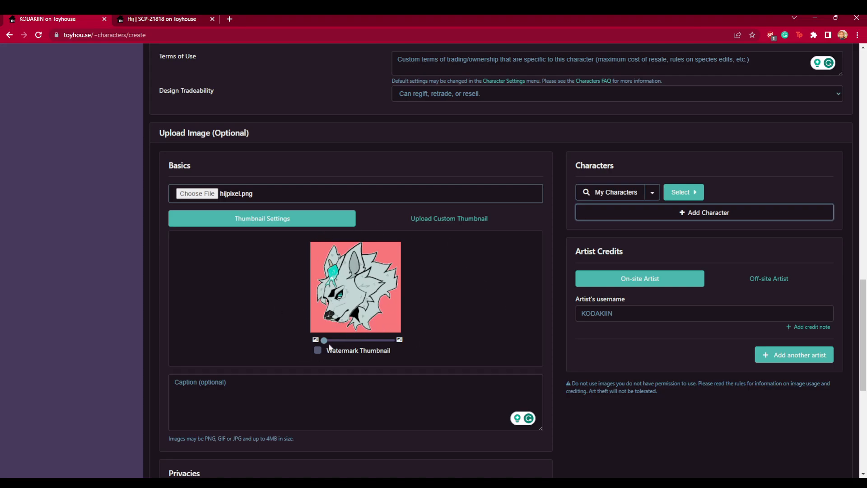
{"action": "left_click", "coordinate": [684, 192]}
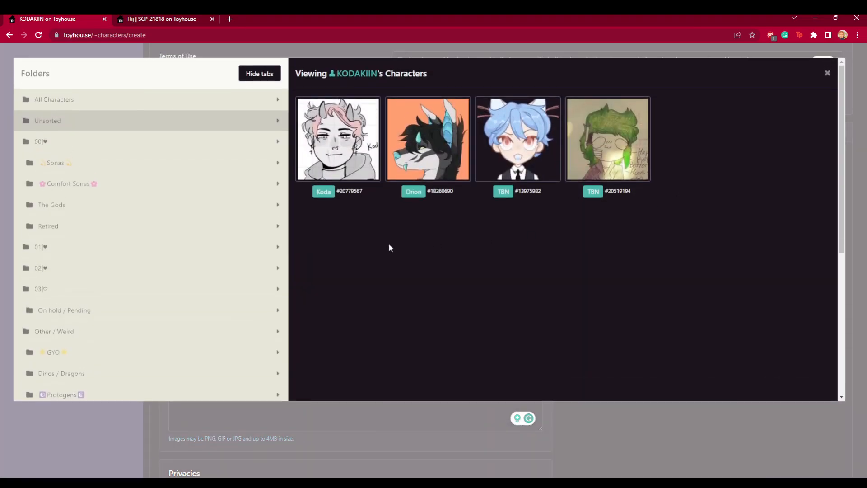
{"action": "left_click", "coordinate": [436, 134]}
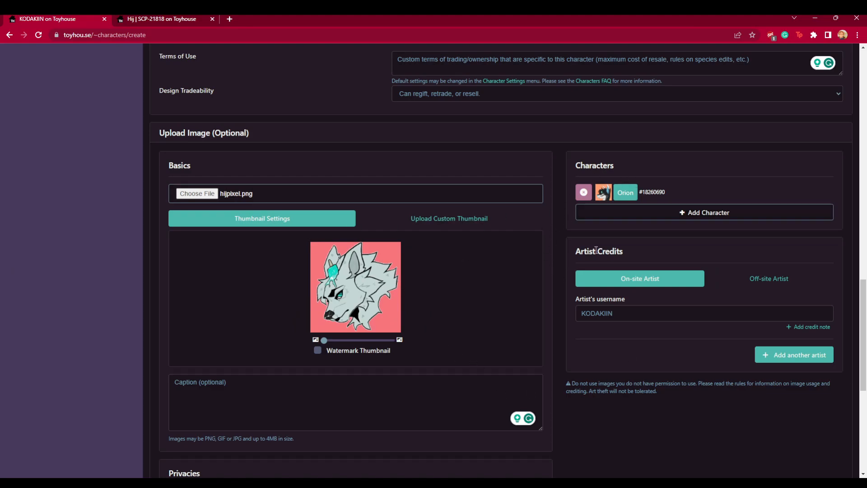
- Examine the image's Privacies and NSFW Settings options
{"action": "mouse_move", "coordinate": [324, 341]}
{"action": "left_mouse_down"}
{"action": "mouse_move", "coordinate": [349, 340]}
{"action": "mouse_move", "coordinate": [319, 343]}
{"action": "left_mouse_up"}
{"action": "scroll", "coordinate": [477, 310], "scroll_direction": "down", "scroll_amount": 4}
{"action": "scroll", "coordinate": [514, 342], "scroll_direction": "down", "scroll_amount": 3}
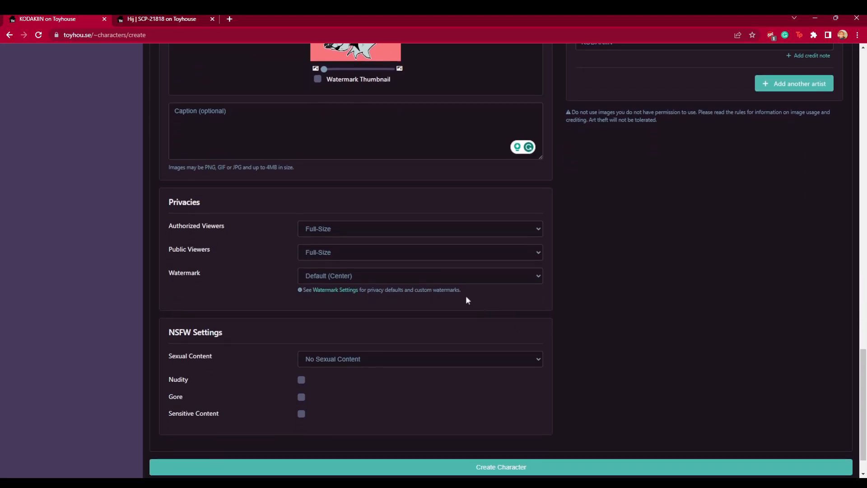
{"action": "left_click", "coordinate": [319, 194]}
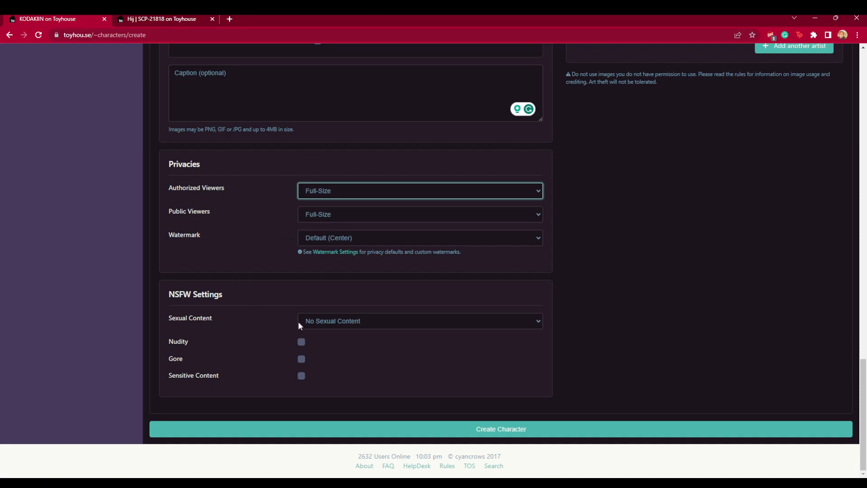
{"action": "left_click", "coordinate": [276, 291]}
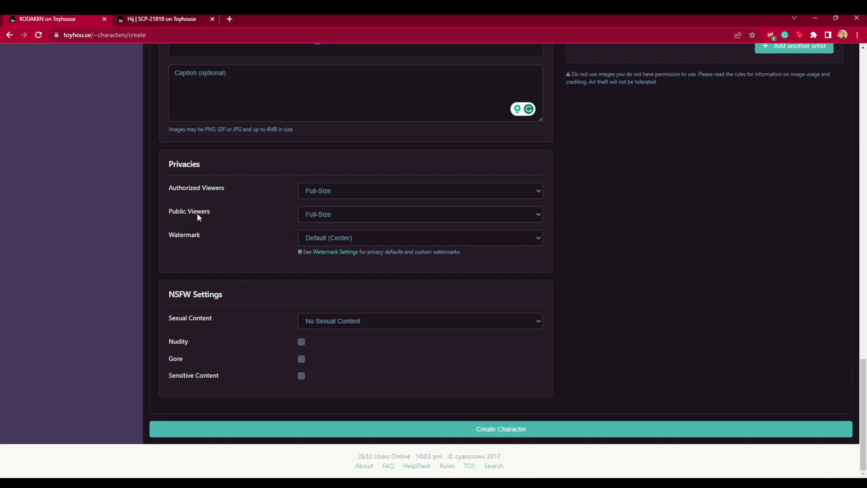
{"action": "left_click", "coordinate": [326, 240]}
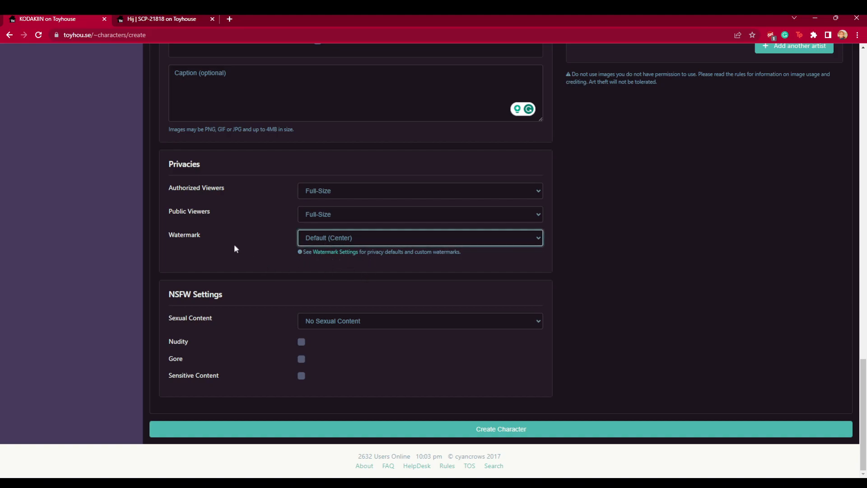
{"action": "left_click_drag", "start_coordinate": [166, 295], "coordinate": [286, 301]}
{"action": "left_click", "coordinate": [284, 299]}
{"action": "left_click", "coordinate": [378, 326]}
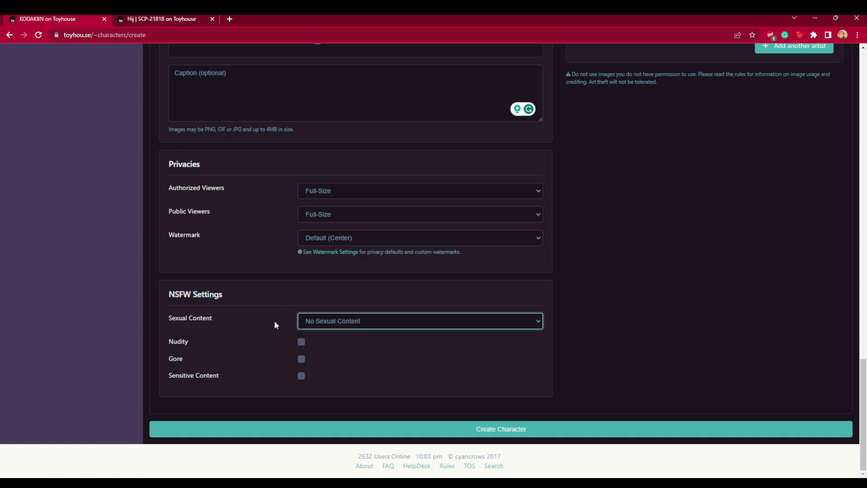
{"action": "left_click", "coordinate": [260, 305]}
{"action": "triple_click", "coordinate": [189, 317]}
{"action": "left_click", "coordinate": [193, 344]}
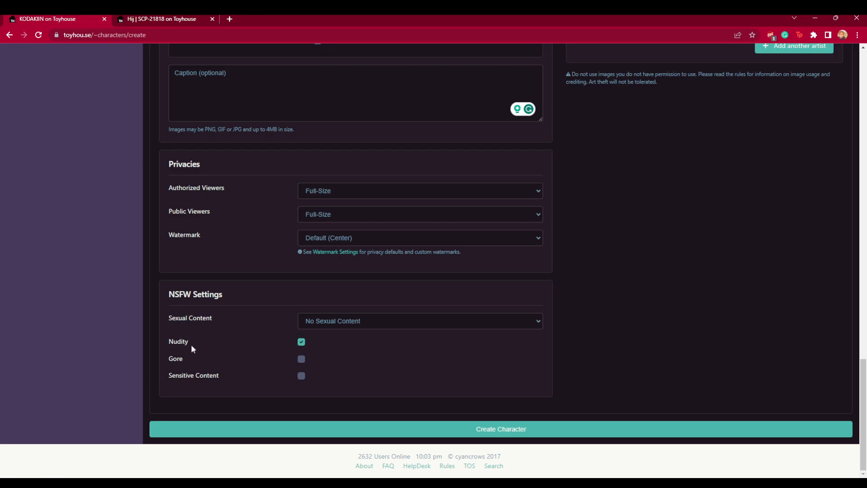
{"action": "left_click", "coordinate": [302, 343]}
- Submit the form to create the character
{"action": "scroll", "coordinate": [660, 348], "scroll_direction": "up", "scroll_amount": 7}
{"action": "scroll", "coordinate": [655, 350], "scroll_direction": "down", "scroll_amount": 6}
{"action": "scroll", "coordinate": [653, 353], "scroll_direction": "down", "scroll_amount": 1}
{"action": "left_click", "coordinate": [509, 432]}
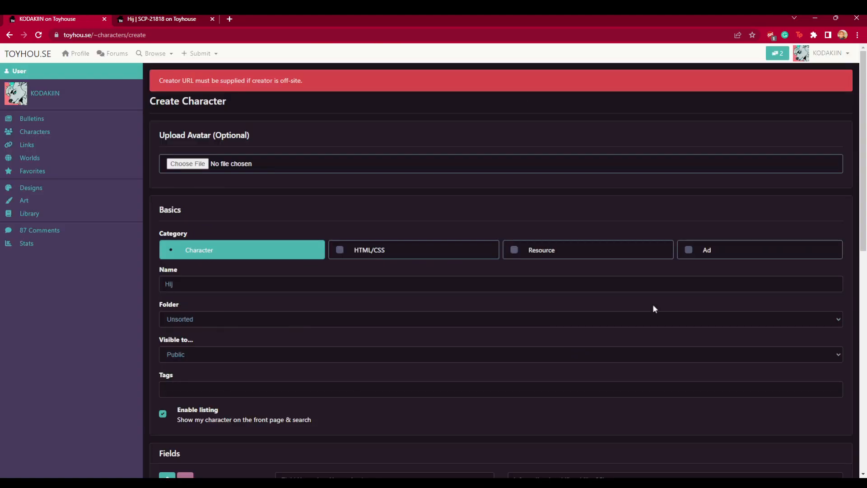
- Try to create the character again from the returned form
{"action": "left_click", "coordinate": [248, 171]}
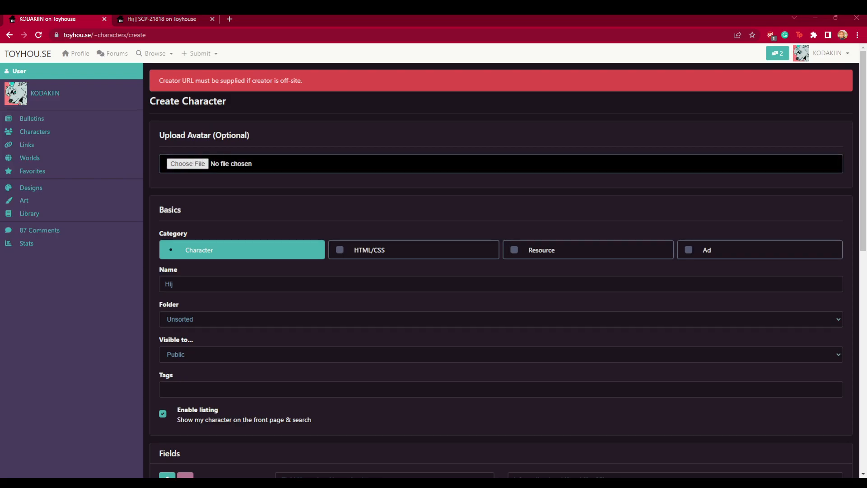
{"action": "double_click", "coordinate": [416, 317]}
{"action": "scroll", "coordinate": [416, 316], "scroll_direction": "down", "scroll_amount": 13}
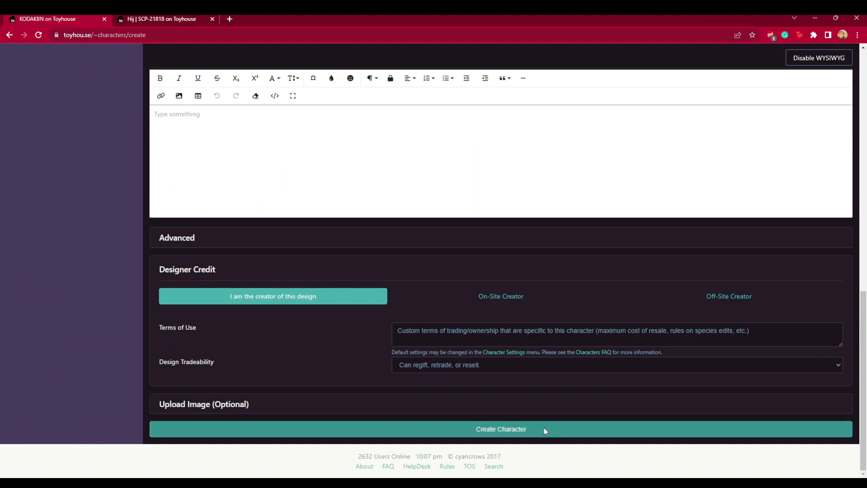
{"action": "left_click", "coordinate": [543, 428]}
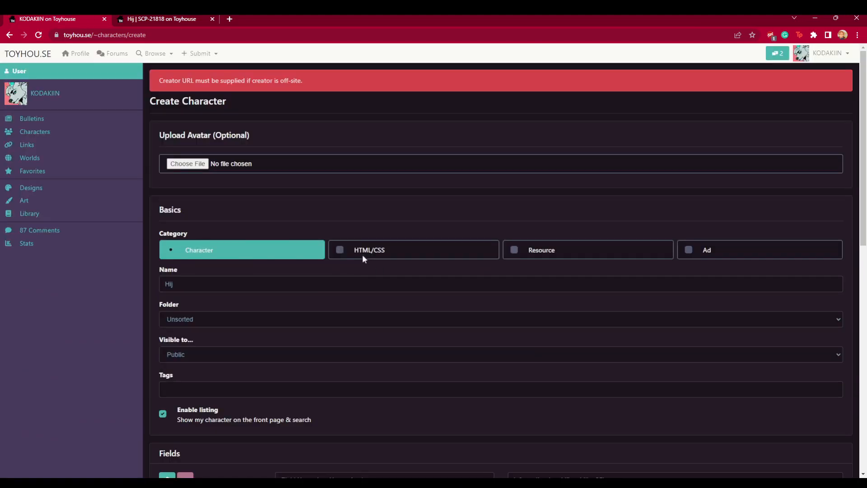
- Close the character creation tab and switch to the Hij | SCP-21818 character page
{"action": "left_click", "coordinate": [141, 19]}
{"action": "left_click", "coordinate": [80, 20]}
{"action": "left_click", "coordinate": [104, 19]}
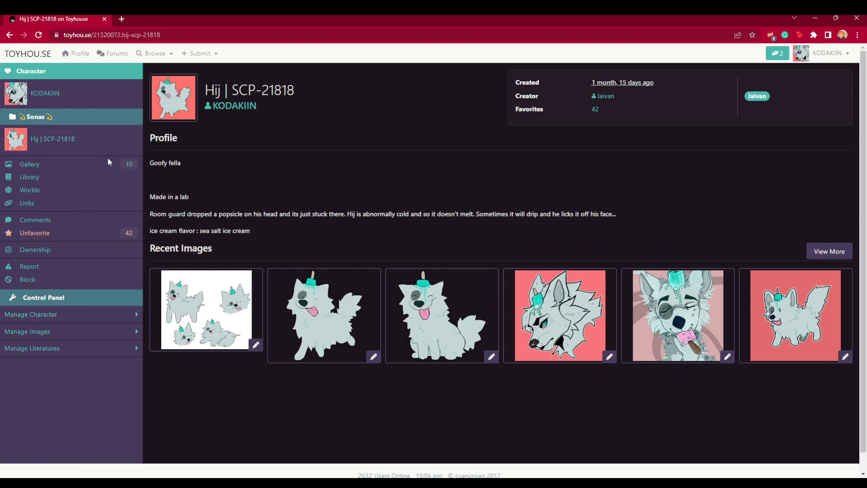
- Open the character's Library and start adding a new literature
{"action": "left_click", "coordinate": [43, 178]}
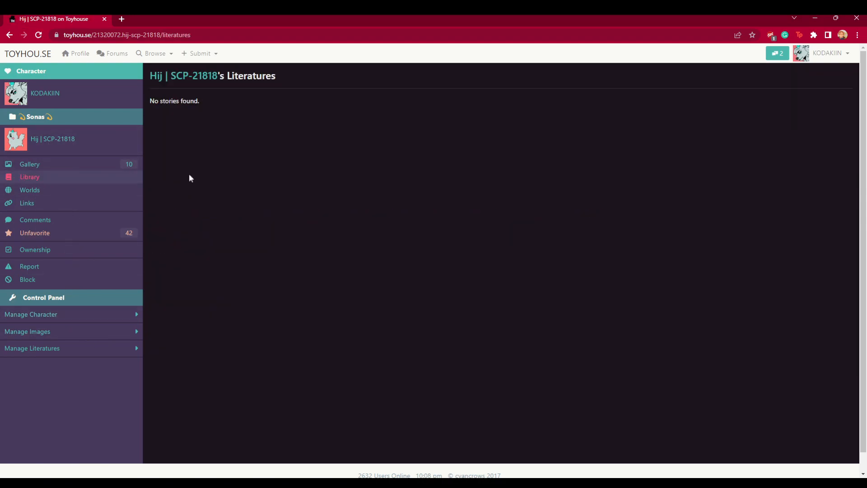
{"action": "left_click", "coordinate": [68, 314]}
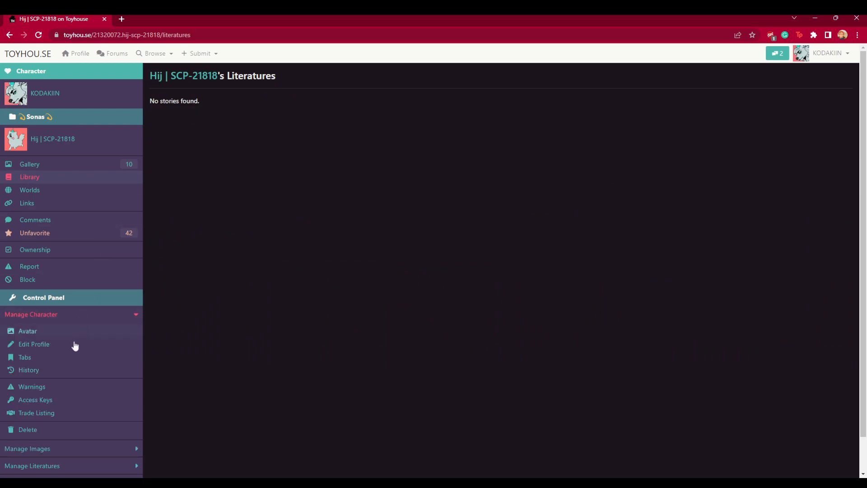
{"action": "scroll", "coordinate": [64, 420], "scroll_direction": "down", "scroll_amount": 1}
{"action": "left_click", "coordinate": [68, 423]}
{"action": "scroll", "coordinate": [71, 368], "scroll_direction": "down", "scroll_amount": 1}
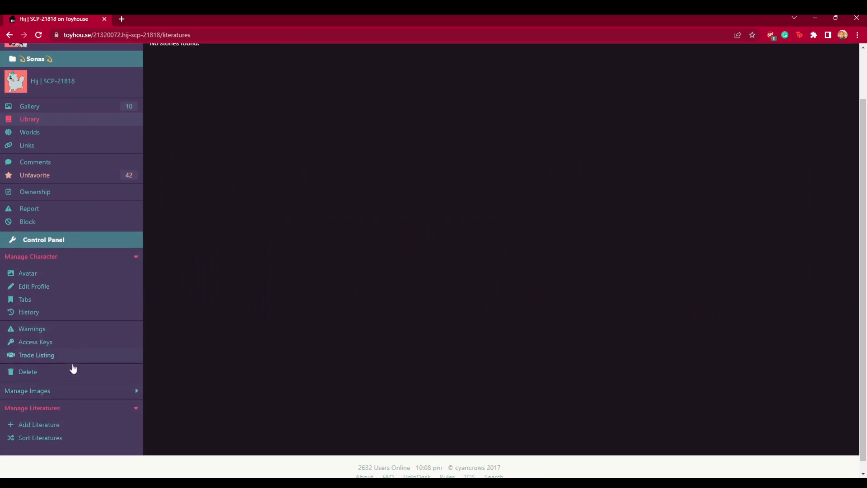
{"action": "left_click", "coordinate": [39, 415]}
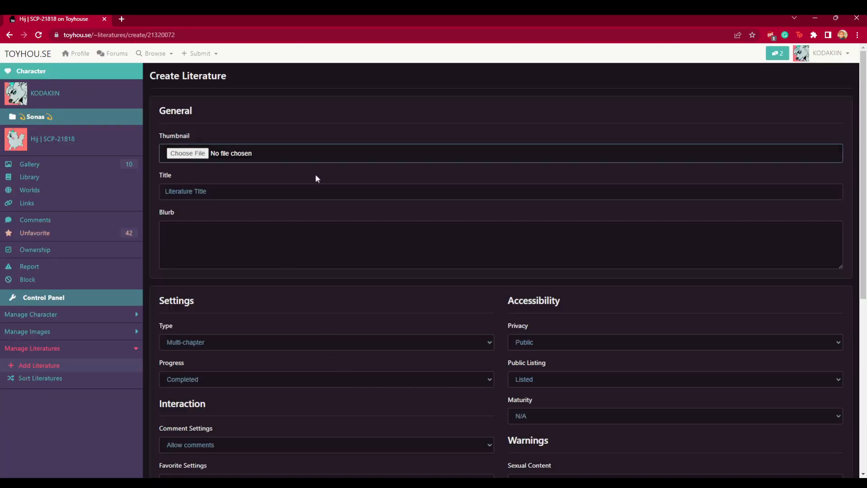
- Look over the Create Literature form fields and the character's Worlds page
{"action": "left_click", "coordinate": [237, 191]}
{"action": "left_click", "coordinate": [208, 258]}
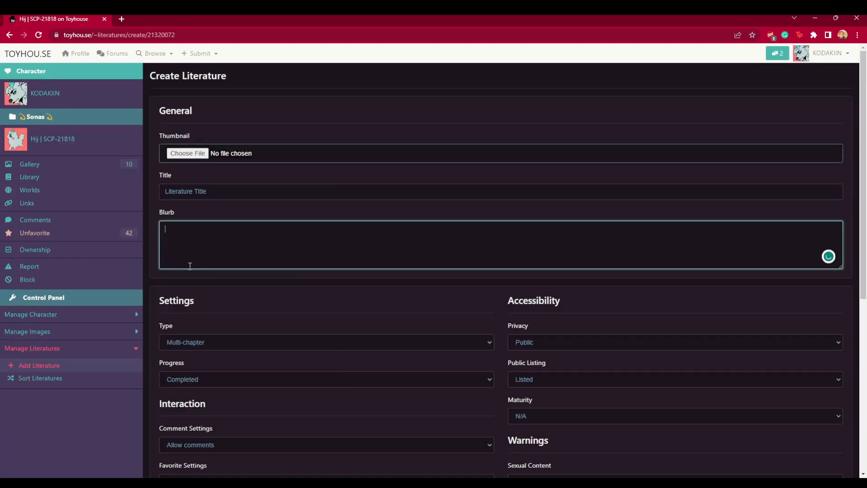
{"action": "scroll", "coordinate": [451, 263], "scroll_direction": "down", "scroll_amount": 6}
{"action": "scroll", "coordinate": [451, 267], "scroll_direction": "up", "scroll_amount": 2}
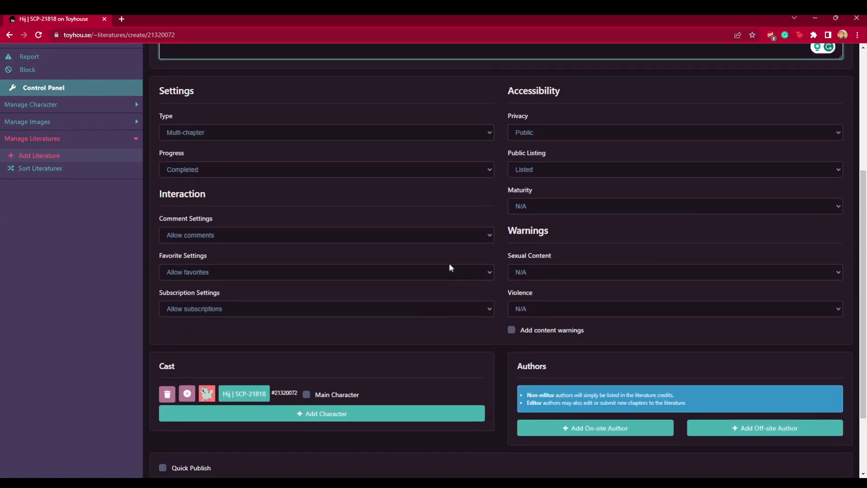
{"action": "scroll", "coordinate": [427, 269], "scroll_direction": "up", "scroll_amount": 3}
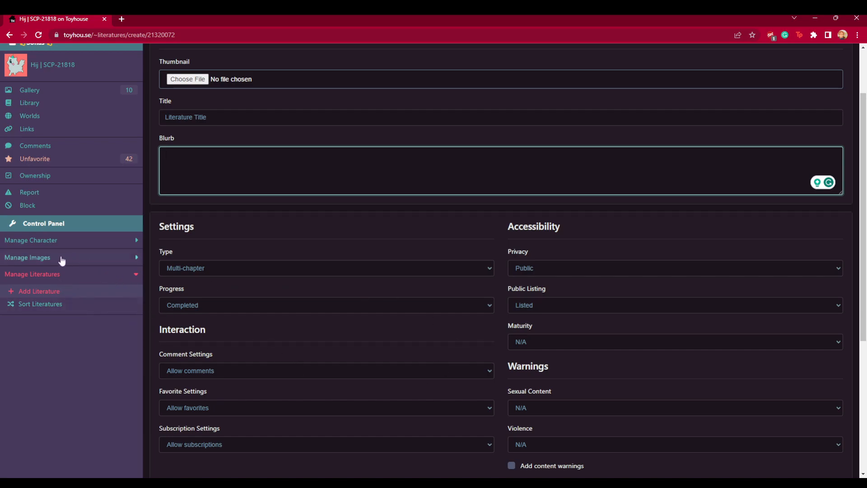
{"action": "left_click", "coordinate": [73, 240]}
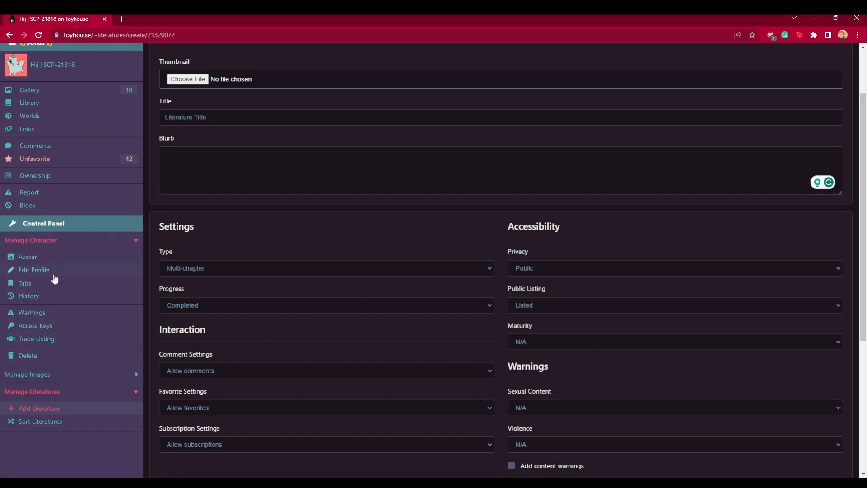
{"action": "left_click", "coordinate": [55, 120]}
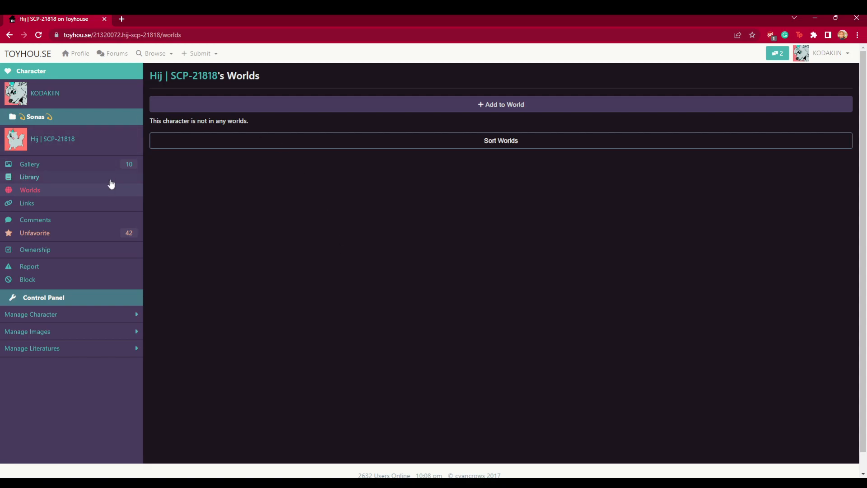
- Link Hij | SCP-21818 with the character Orion on the Links page
{"action": "left_click", "coordinate": [55, 207]}
{"action": "left_click", "coordinate": [179, 114]}
{"action": "left_click", "coordinate": [427, 174]}
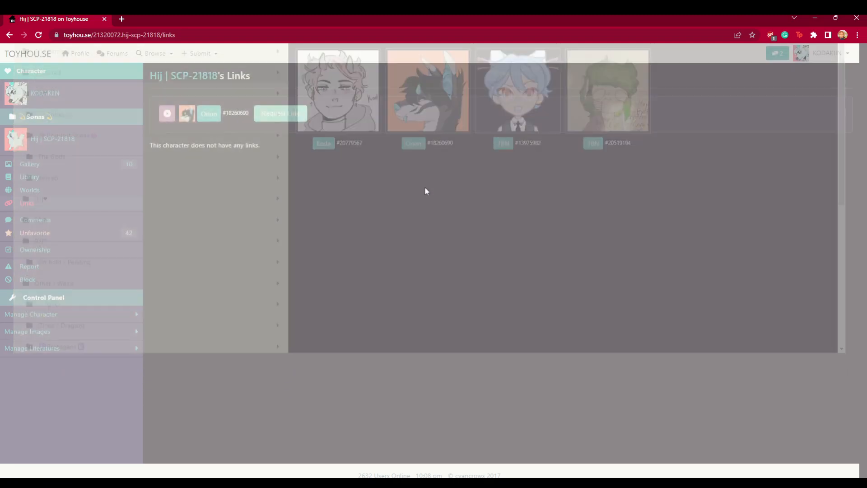
{"action": "left_click", "coordinate": [256, 114]}
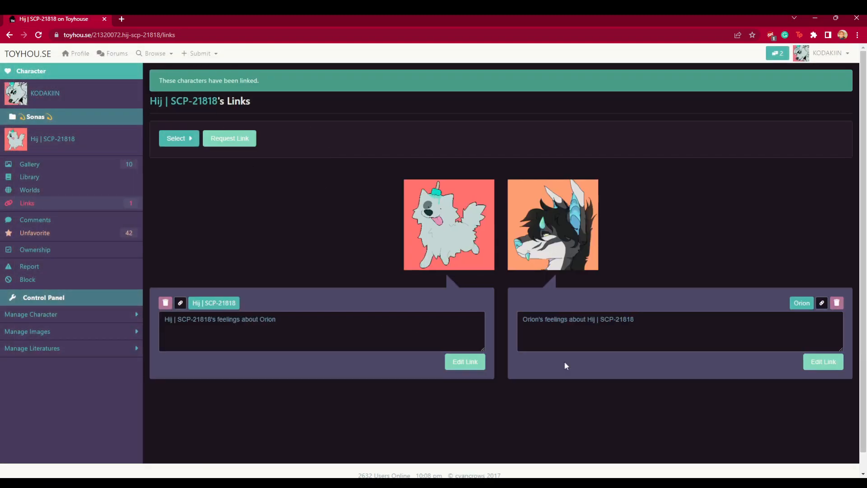
{"action": "left_click", "coordinate": [292, 343]}
{"action": "key", "text": "Tab"}
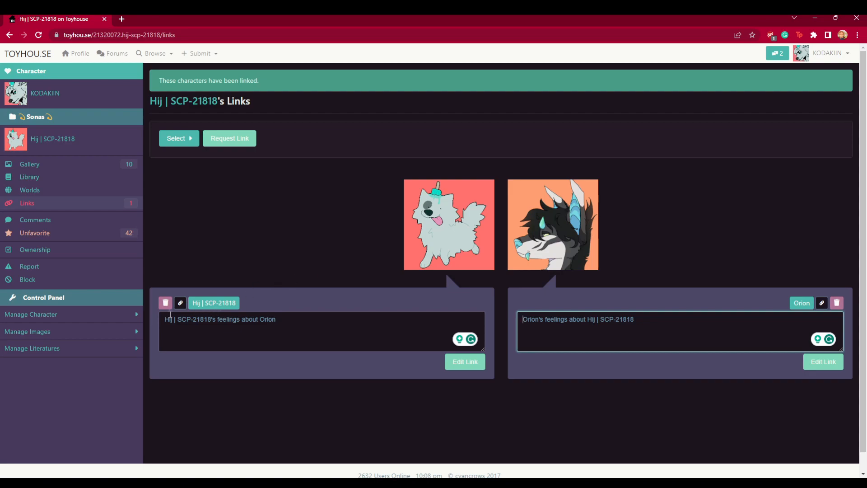
- View the character's Comments and Ownership pages
{"action": "left_click", "coordinate": [65, 222]}
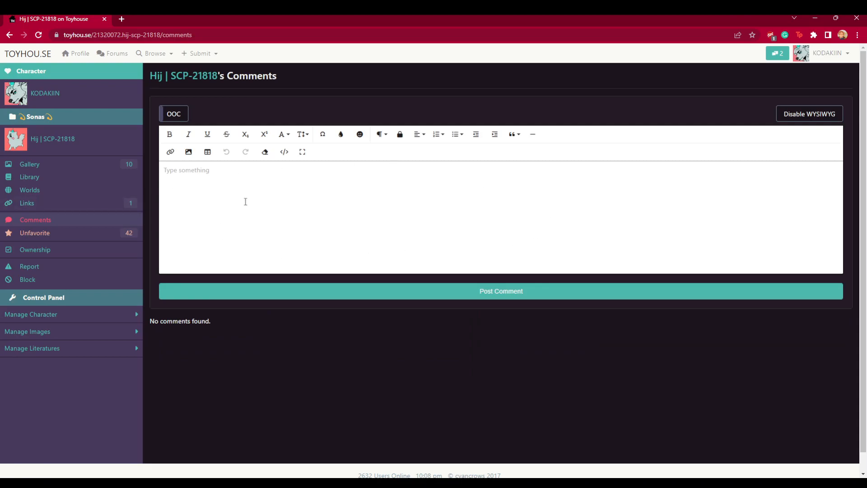
{"action": "left_click", "coordinate": [61, 257]}
{"action": "scroll", "coordinate": [323, 228], "scroll_direction": "down", "scroll_amount": 1}
{"action": "scroll", "coordinate": [248, 269], "scroll_direction": "up", "scroll_amount": 1}
{"action": "left_click_drag", "start_coordinate": [518, 322], "coordinate": [706, 399]}
{"action": "left_click", "coordinate": [649, 364]}
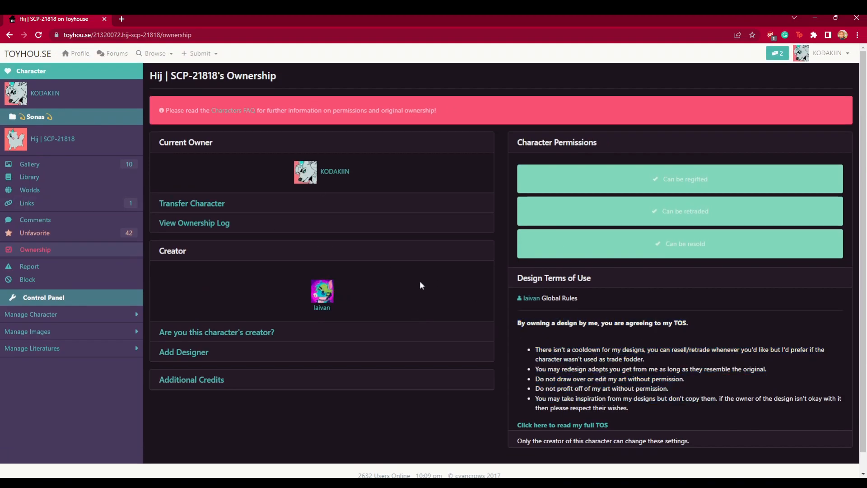
- Open the Transfer Character options and the character's Edit Profile page
{"action": "left_click", "coordinate": [208, 208]}
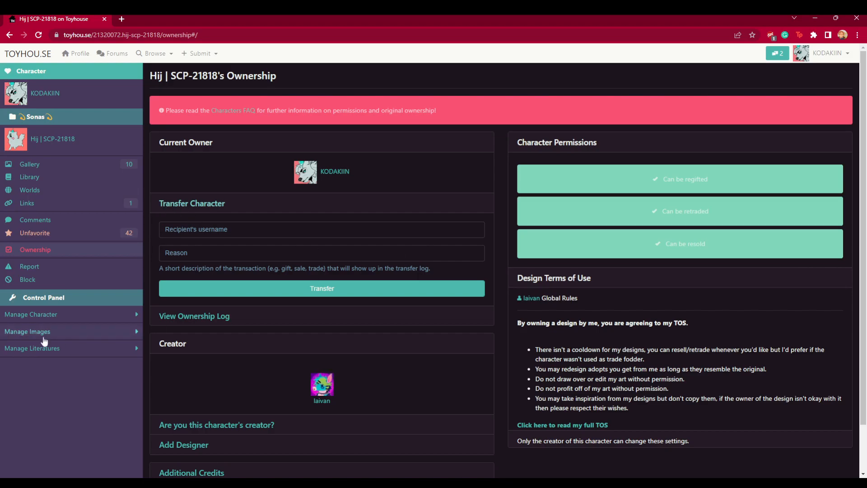
{"action": "left_click", "coordinate": [65, 315]}
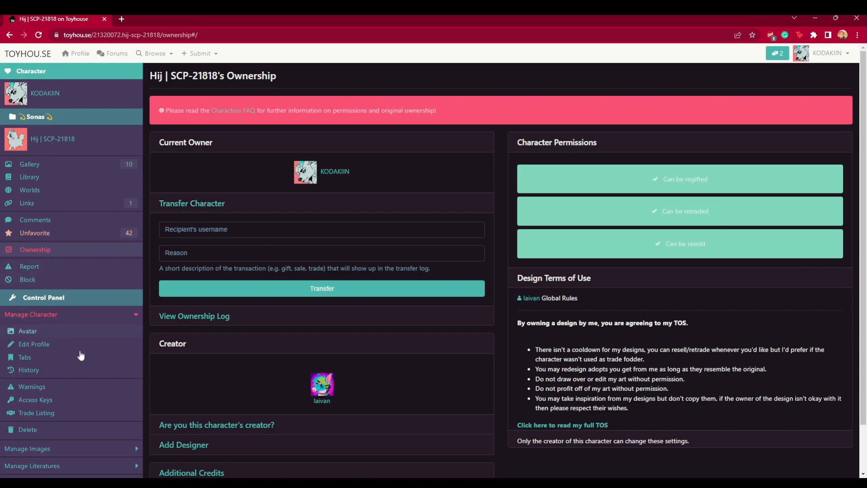
{"action": "scroll", "coordinate": [54, 334], "scroll_direction": "down", "scroll_amount": 2}
{"action": "left_click", "coordinate": [32, 312]}
{"action": "scroll", "coordinate": [188, 311], "scroll_direction": "down", "scroll_amount": 1}
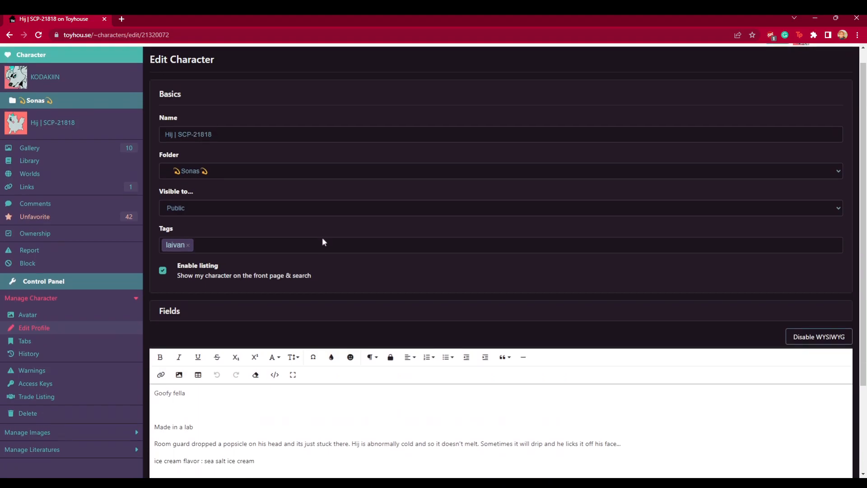
- View the Tabs management page, then browse the Sonas folder and its parent 00 folder
{"action": "left_click", "coordinate": [25, 319]}
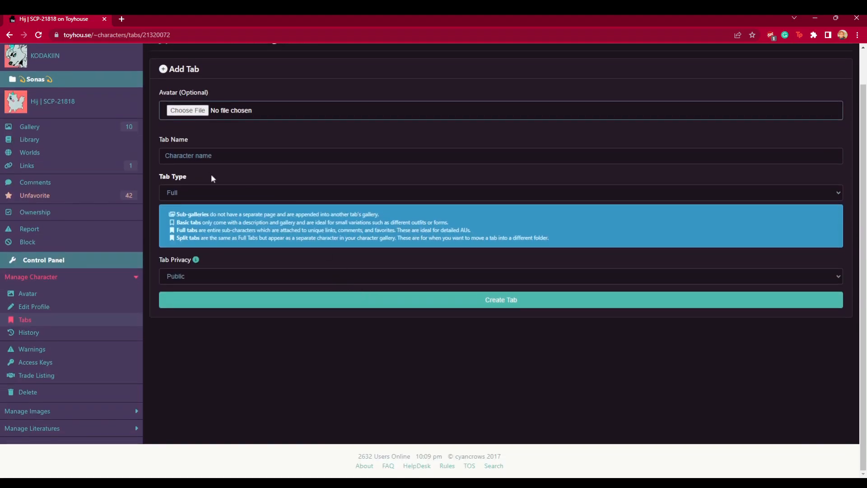
{"action": "left_click_drag", "start_coordinate": [550, 238], "coordinate": [158, 215]}
{"action": "scroll", "coordinate": [59, 144], "scroll_direction": "up", "scroll_amount": 1}
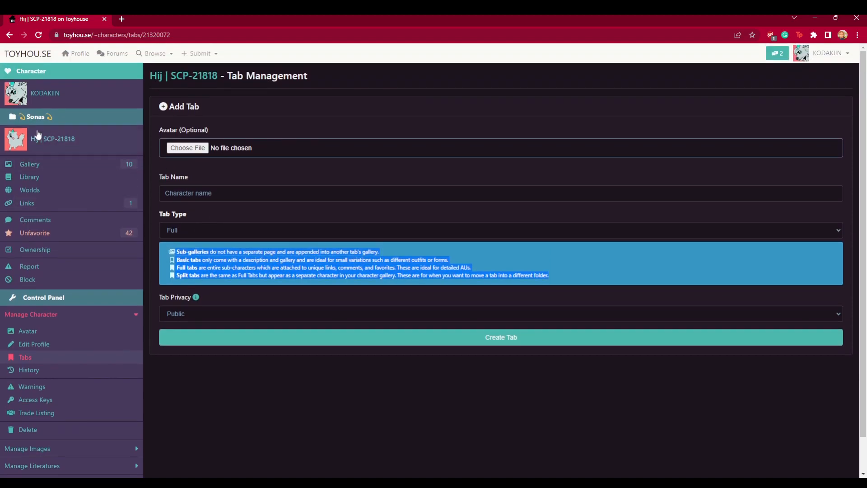
{"action": "left_click", "coordinate": [97, 121]}
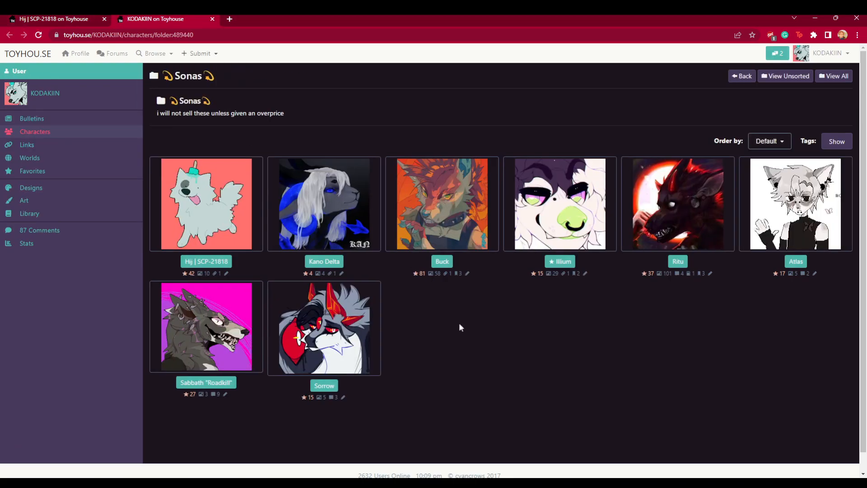
{"action": "left_click", "coordinate": [750, 80]}
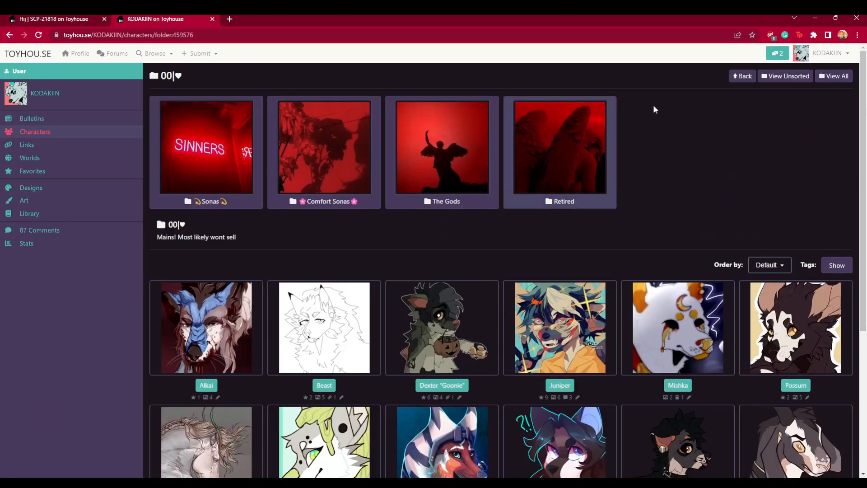
{"action": "left_click", "coordinate": [743, 77]}
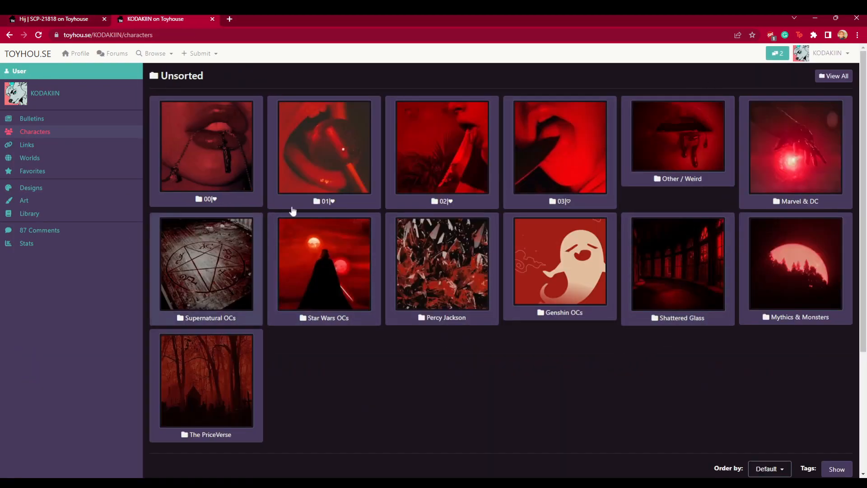
{"action": "left_click", "coordinate": [838, 129]}
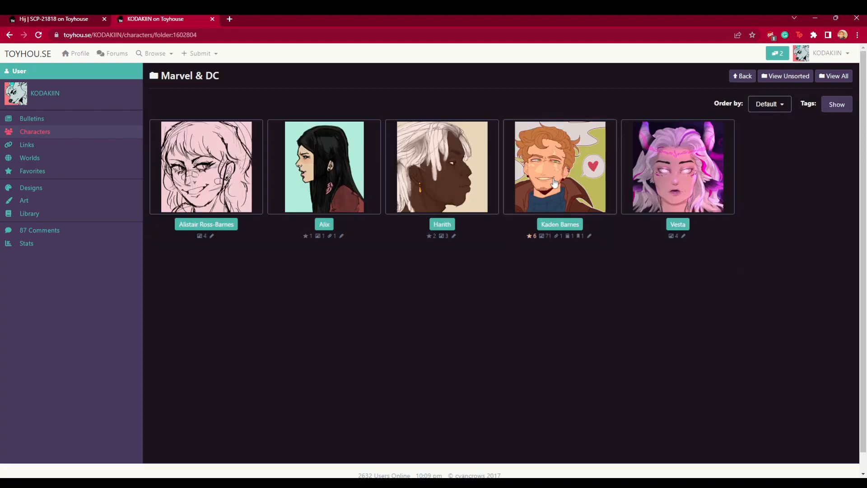
{"action": "left_click", "coordinate": [552, 183]}
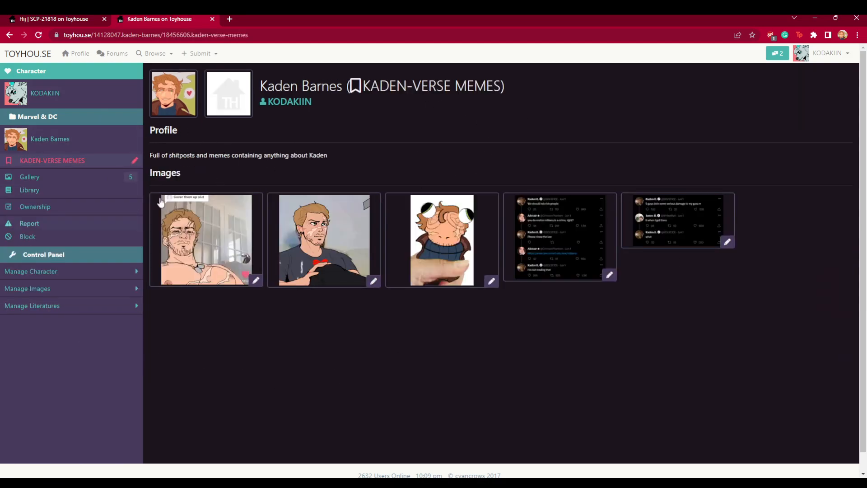
{"action": "left_click", "coordinate": [55, 18]}
{"action": "left_click", "coordinate": [212, 19]}
{"action": "scroll", "coordinate": [80, 321], "scroll_direction": "down", "scroll_amount": 2}
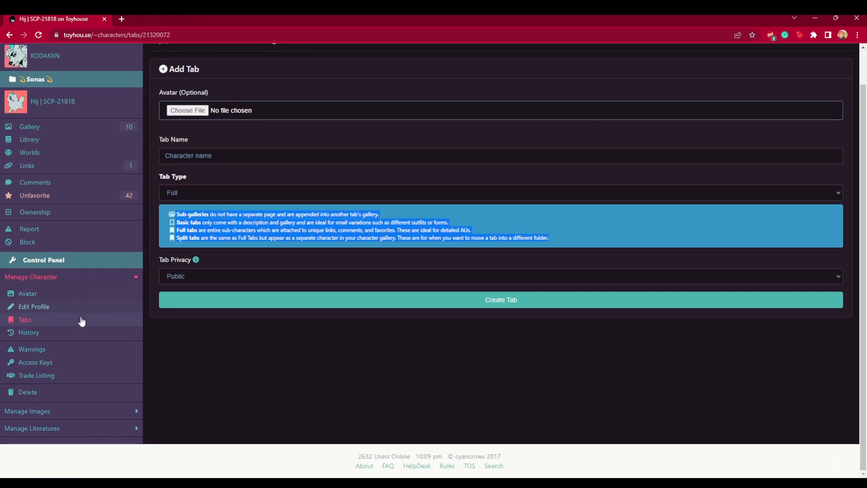
- View the character's Profile History and Warnings management pages
{"action": "left_click", "coordinate": [43, 333]}
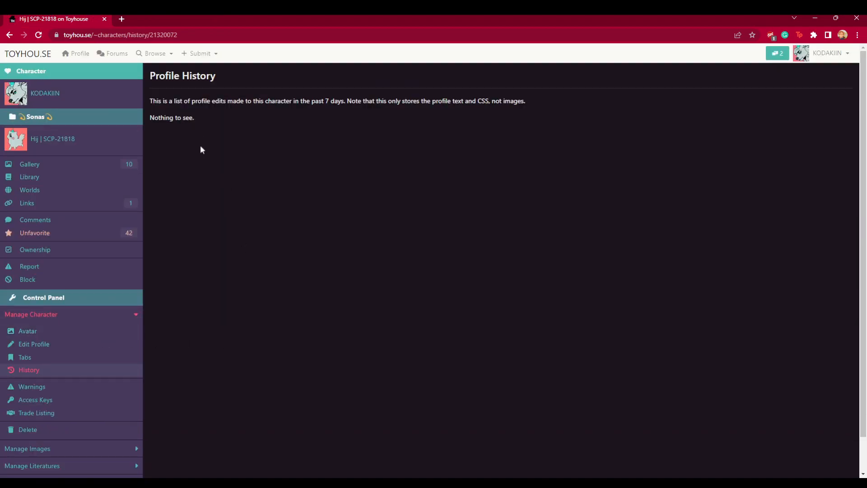
{"action": "left_click_drag", "start_coordinate": [157, 100], "coordinate": [554, 113]}
{"action": "left_click", "coordinate": [553, 113]}
{"action": "scroll", "coordinate": [101, 231], "scroll_direction": "down", "scroll_amount": 1}
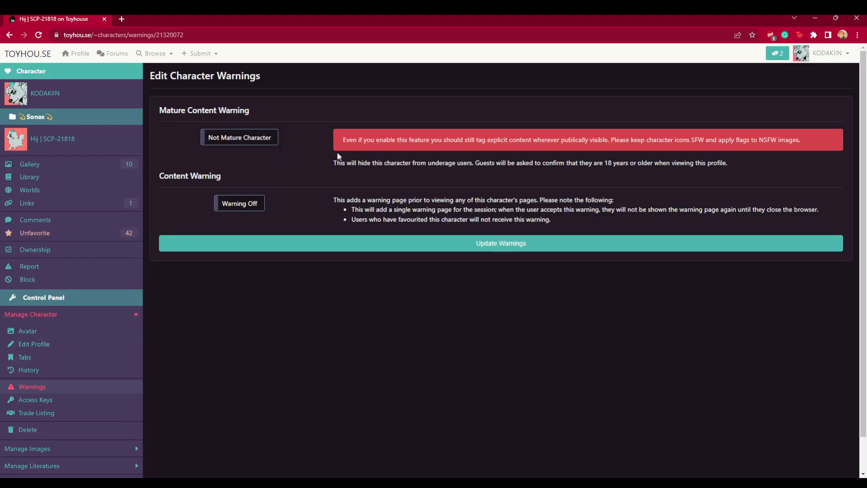
{"action": "scroll", "coordinate": [301, 170], "scroll_direction": "down", "scroll_amount": 1}
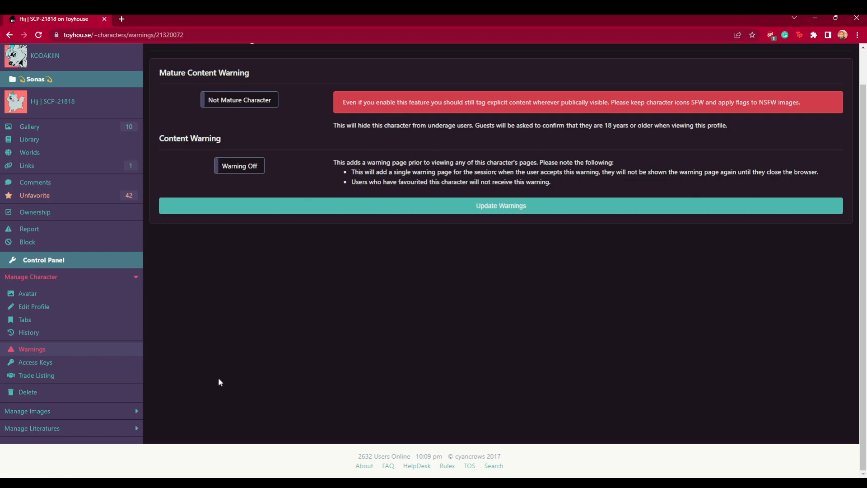
- View the character's Access Keys and Trade Listing pages
{"action": "left_click", "coordinate": [51, 362]}
{"action": "scroll", "coordinate": [174, 348], "scroll_direction": "down", "scroll_amount": 2}
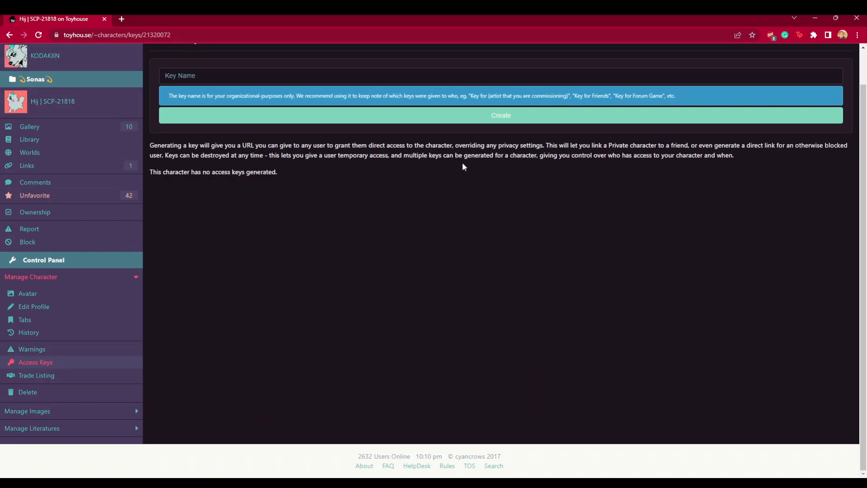
{"action": "left_click", "coordinate": [37, 377]}
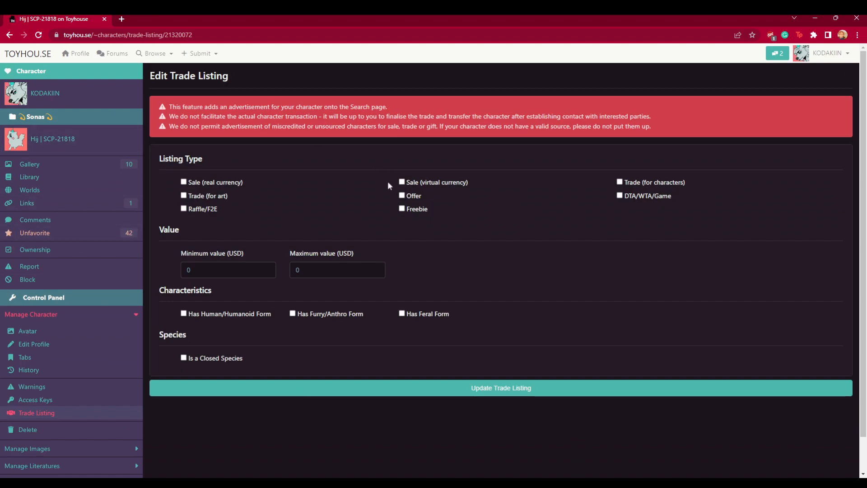
{"action": "left_click", "coordinate": [186, 181]}
- Open the character search from Browse to see listed characters, then close that tab
{"action": "left_click", "coordinate": [166, 54]}
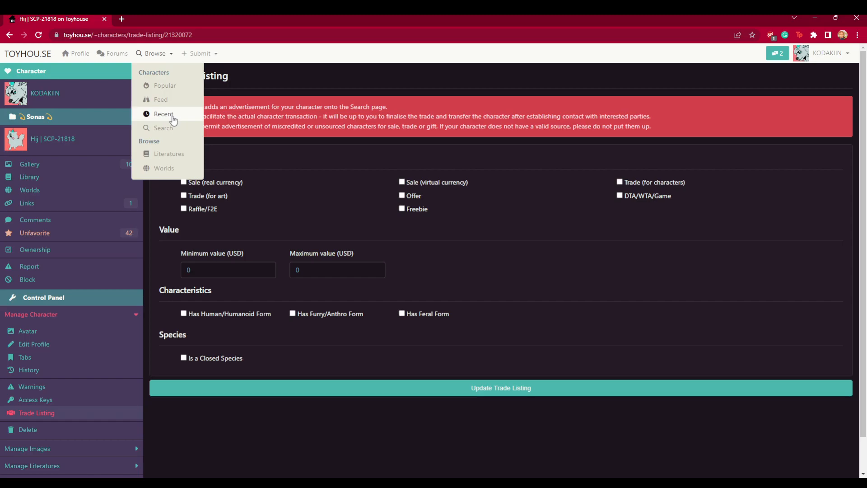
{"action": "left_click", "coordinate": [164, 128]}
{"action": "left_click", "coordinate": [160, 192]}
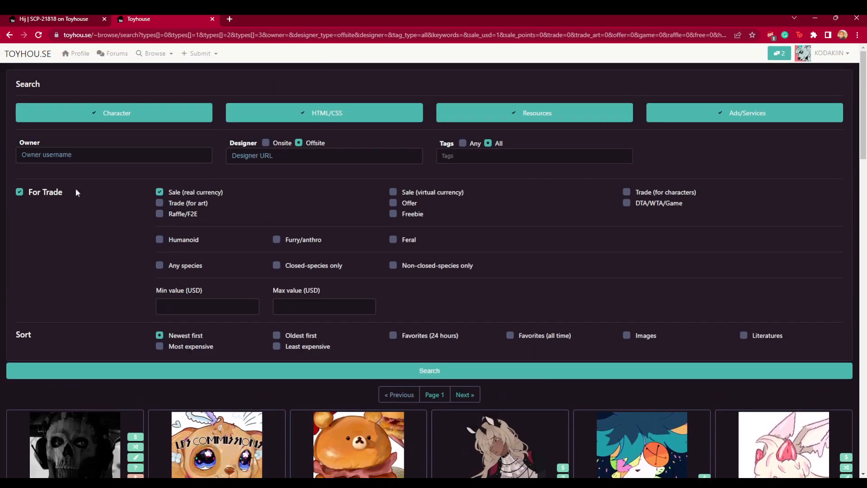
{"action": "left_click", "coordinate": [54, 19]}
{"action": "left_click", "coordinate": [212, 19]}
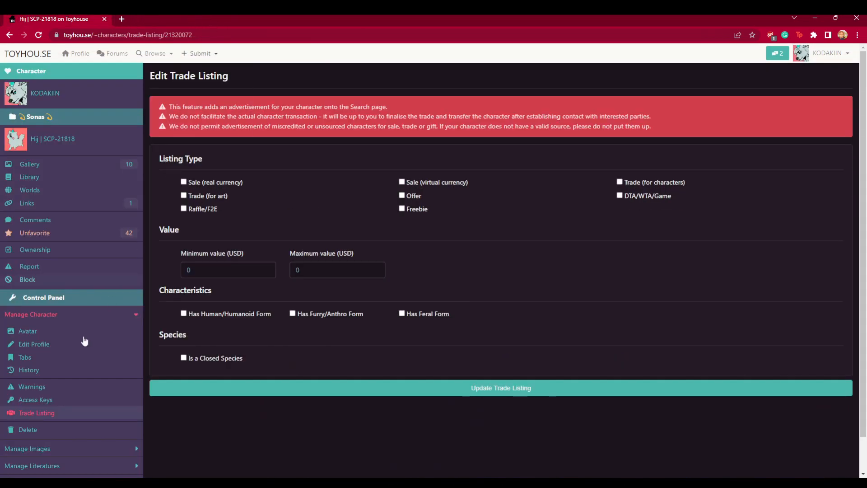
- Reorder the character's gallery images on the Sort Images page and save the gallery
{"action": "scroll", "coordinate": [60, 349], "scroll_direction": "down", "scroll_amount": 1}
{"action": "left_click", "coordinate": [66, 411]}
{"action": "scroll", "coordinate": [68, 418], "scroll_direction": "down", "scroll_amount": 1}
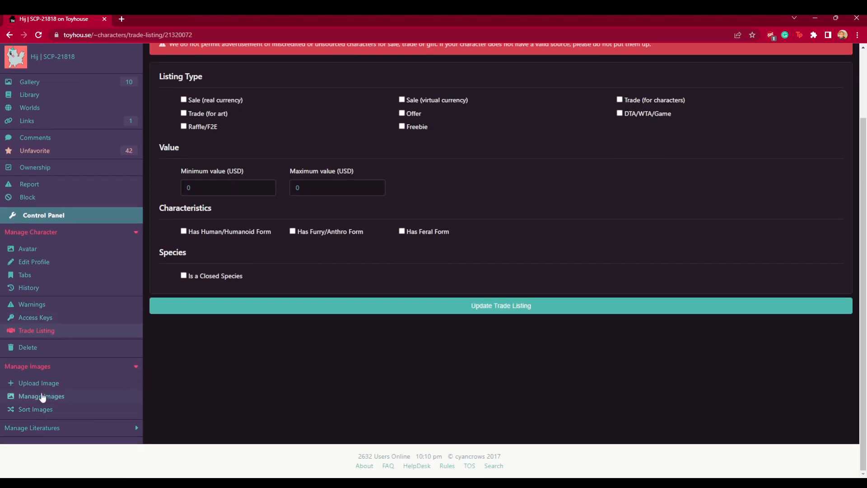
{"action": "left_click", "coordinate": [45, 409]}
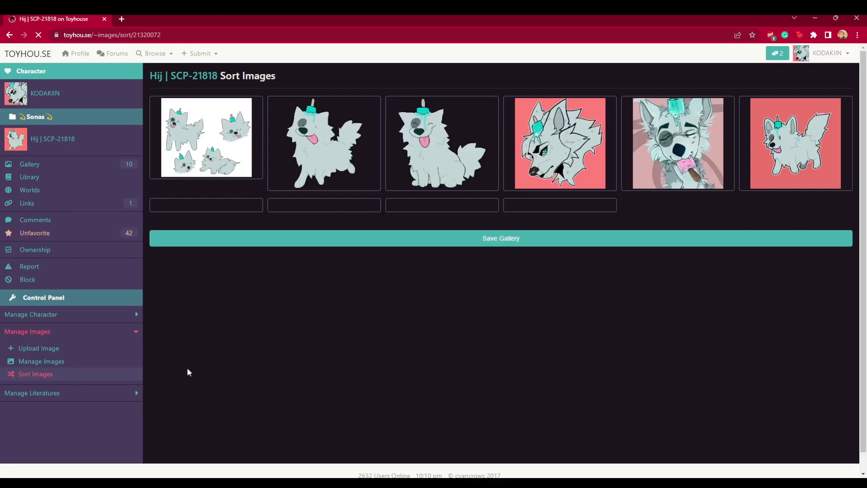
{"action": "left_click_drag", "start_coordinate": [336, 165], "coordinate": [235, 150]}
{"action": "left_click_drag", "start_coordinate": [454, 167], "coordinate": [355, 174]}
{"action": "mouse_move", "coordinate": [275, 166]}
{"action": "left_mouse_down"}
{"action": "mouse_move", "coordinate": [405, 179]}
{"action": "mouse_move", "coordinate": [290, 174]}
{"action": "left_mouse_up"}
{"action": "left_click_drag", "start_coordinate": [560, 159], "coordinate": [371, 148]}
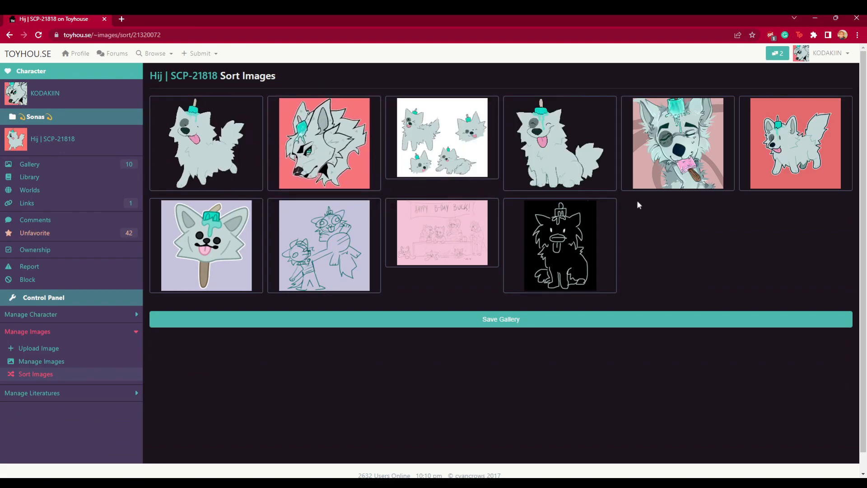
{"action": "left_click_drag", "start_coordinate": [546, 152], "coordinate": [443, 149]}
{"action": "left_click", "coordinate": [481, 321]}
- Return to the character's profile, then open the user profile, characters list and account settings
{"action": "left_click", "coordinate": [80, 152]}
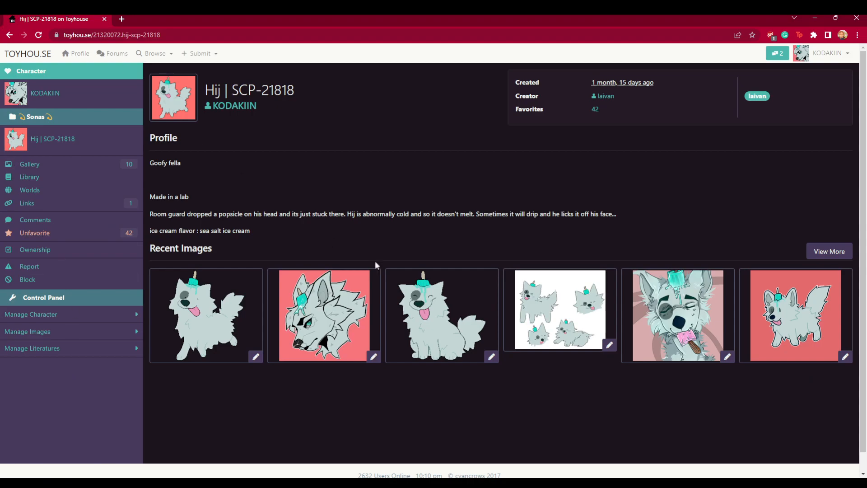
{"action": "mouse_move", "coordinate": [840, 56]}
{"action": "left_click", "coordinate": [822, 75]}
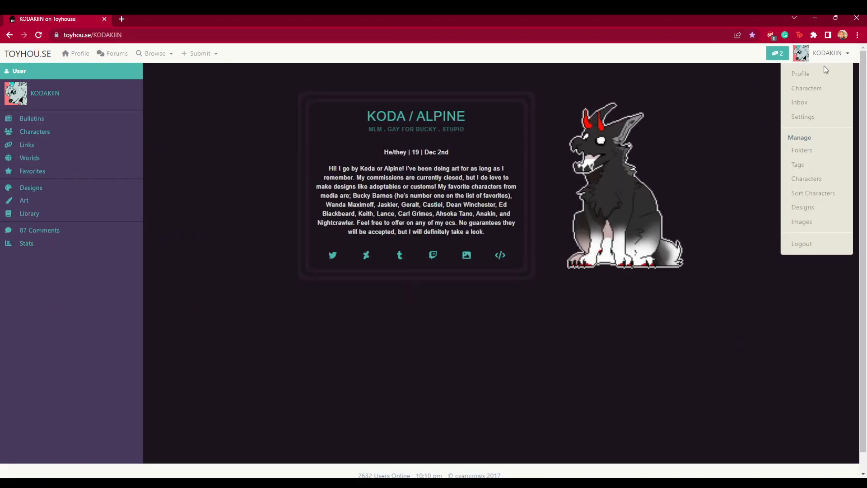
{"action": "left_click", "coordinate": [808, 89]}
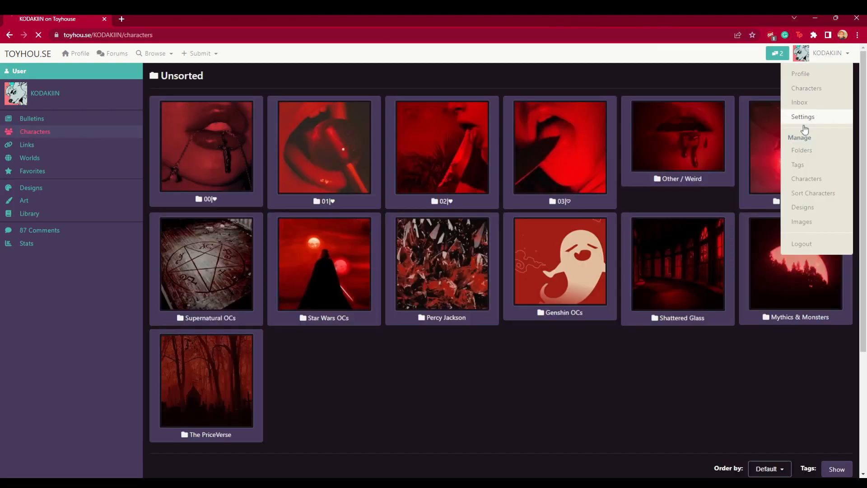
{"action": "left_click", "coordinate": [814, 118]}
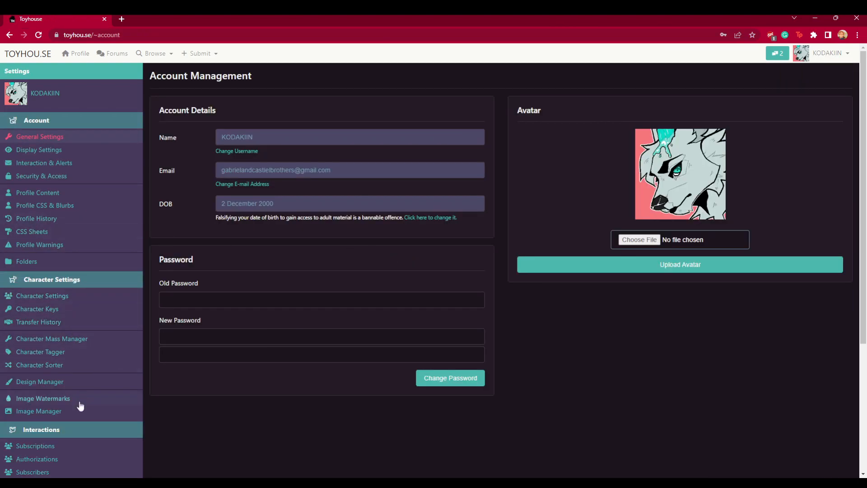
- Select Orion in the Character Mass Manager and open the move-to-folder options
{"action": "left_click", "coordinate": [58, 339]}
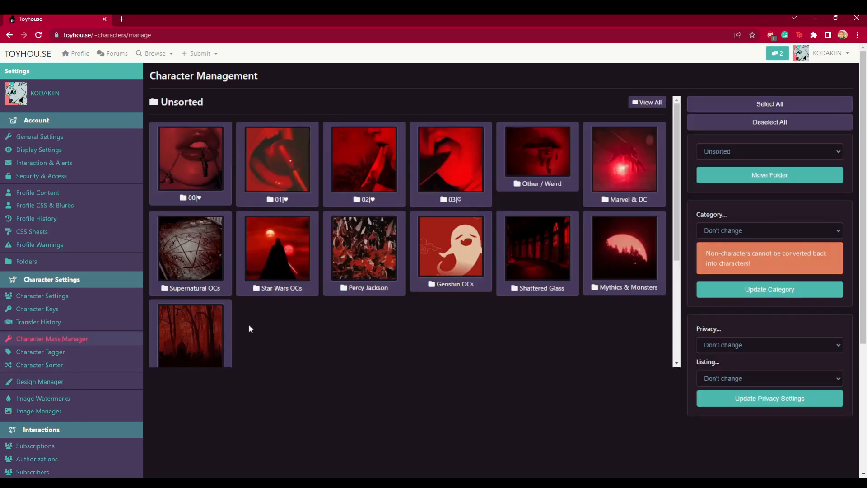
{"action": "scroll", "coordinate": [226, 232], "scroll_direction": "down", "scroll_amount": 6}
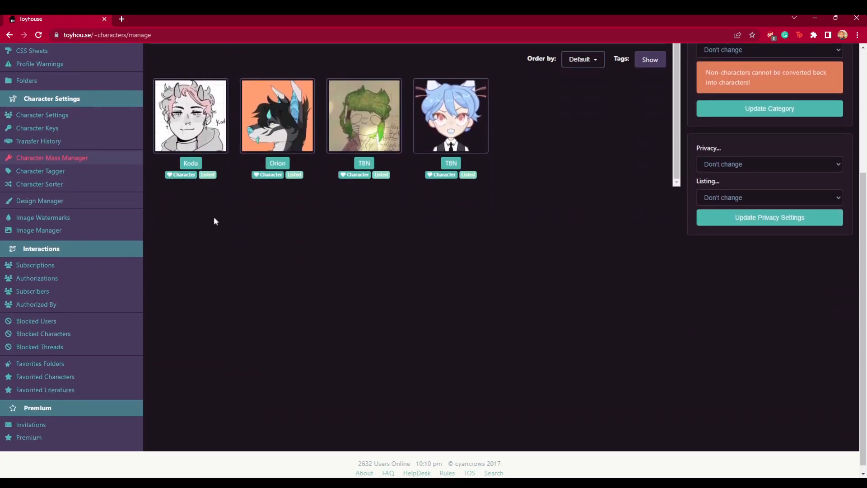
{"action": "left_click", "coordinate": [297, 146]}
{"action": "scroll", "coordinate": [316, 252], "scroll_direction": "up", "scroll_amount": 4}
{"action": "left_click", "coordinate": [741, 150]}
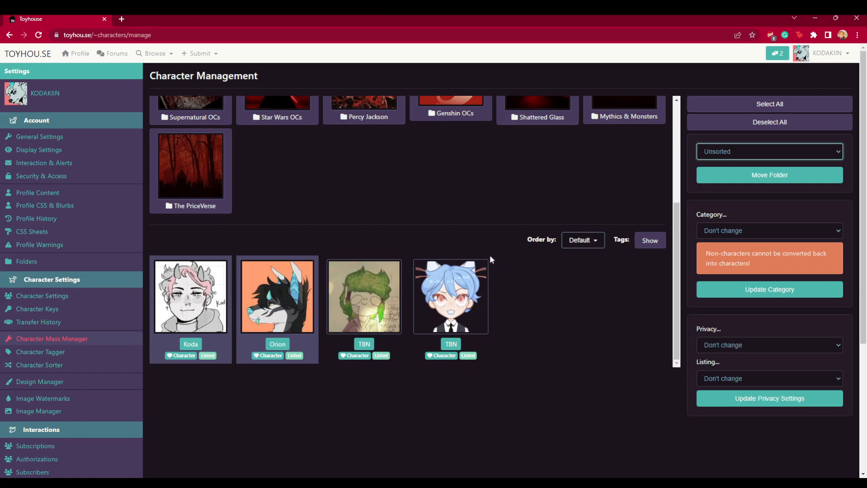
- Open the profile content editor, disable WYSIWYG and review the profile's HTML code
{"action": "left_click", "coordinate": [45, 193]}
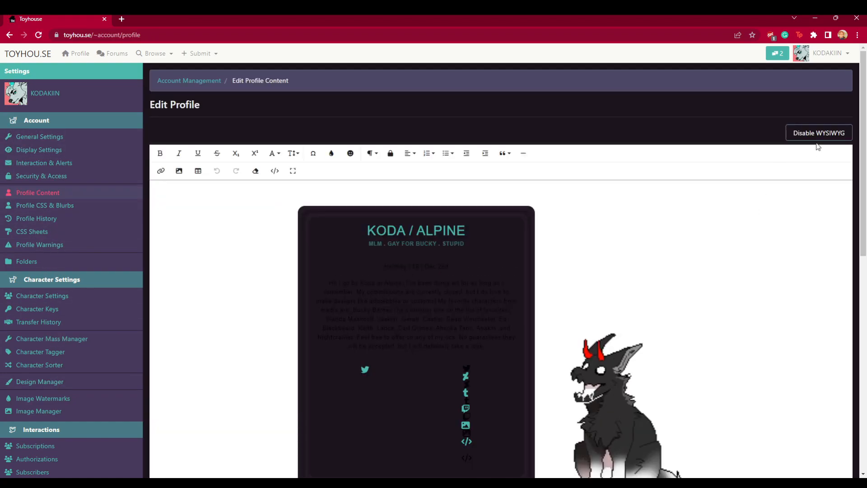
{"action": "left_click", "coordinate": [819, 135]}
{"action": "scroll", "coordinate": [479, 296], "scroll_direction": "down", "scroll_amount": 3}
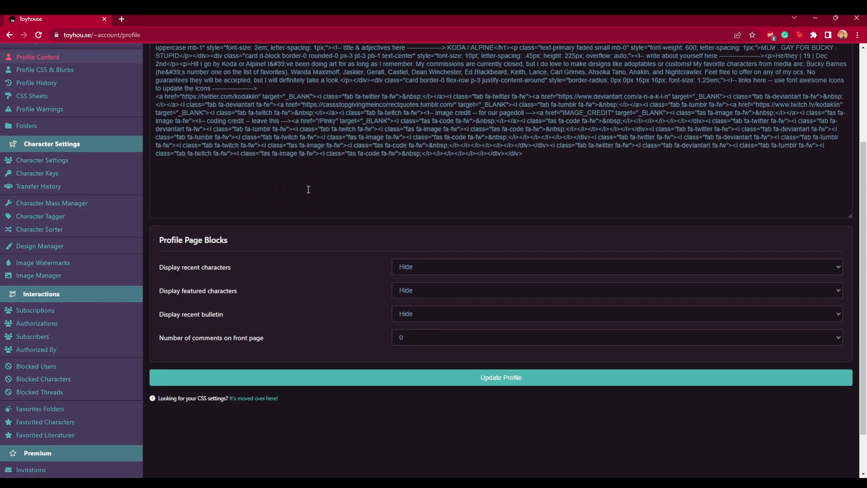
{"action": "scroll", "coordinate": [308, 186], "scroll_direction": "up", "scroll_amount": 3}
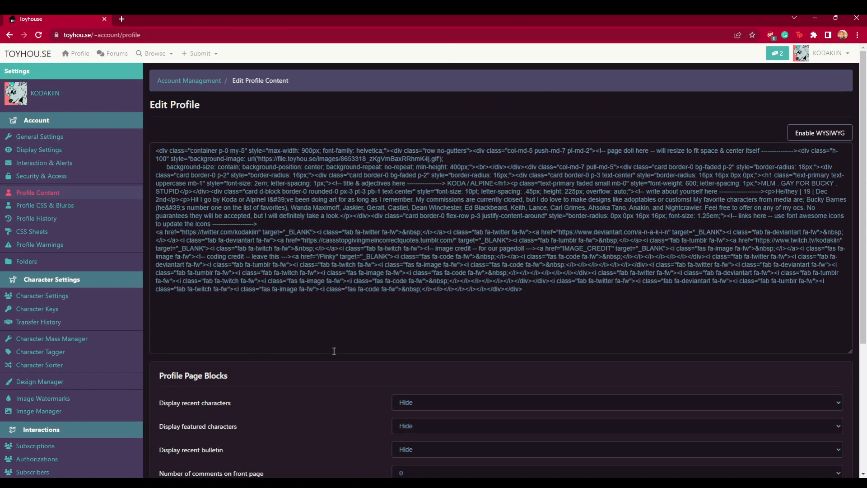
{"action": "scroll", "coordinate": [437, 366], "scroll_direction": "down", "scroll_amount": 2}
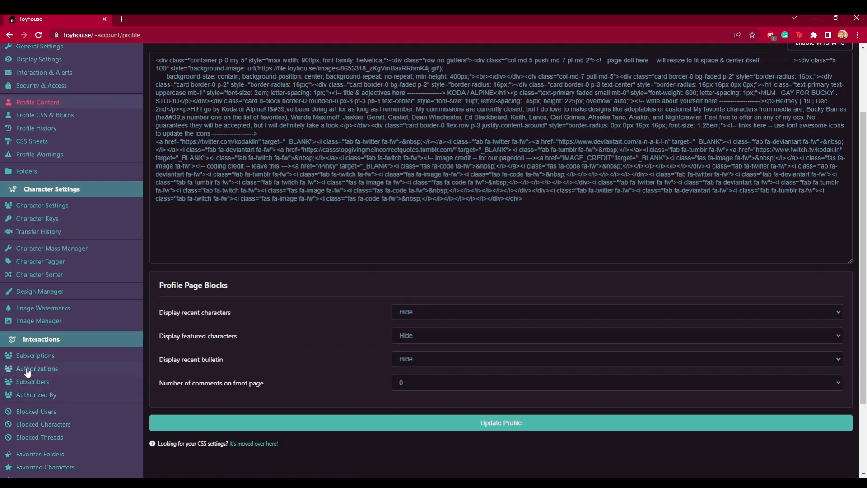
{"action": "scroll", "coordinate": [28, 373], "scroll_direction": "down", "scroll_amount": 3}
{"action": "scroll", "coordinate": [41, 350], "scroll_direction": "up", "scroll_amount": 1}
{"action": "scroll", "coordinate": [58, 307], "scroll_direction": "down", "scroll_amount": 1}
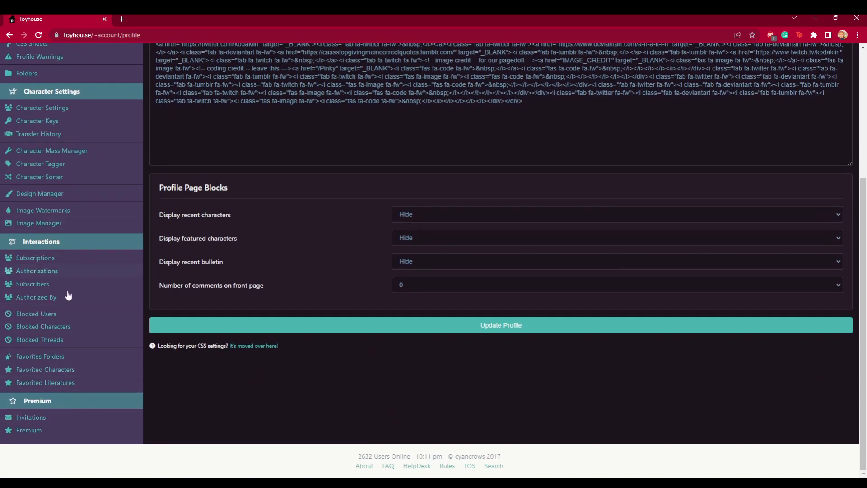
{"action": "scroll", "coordinate": [48, 225], "scroll_direction": "up", "scroll_amount": 1}
- Review the Folder Management page and open the user's characters list in a new tab
{"action": "scroll", "coordinate": [116, 248], "scroll_direction": "up", "scroll_amount": 3}
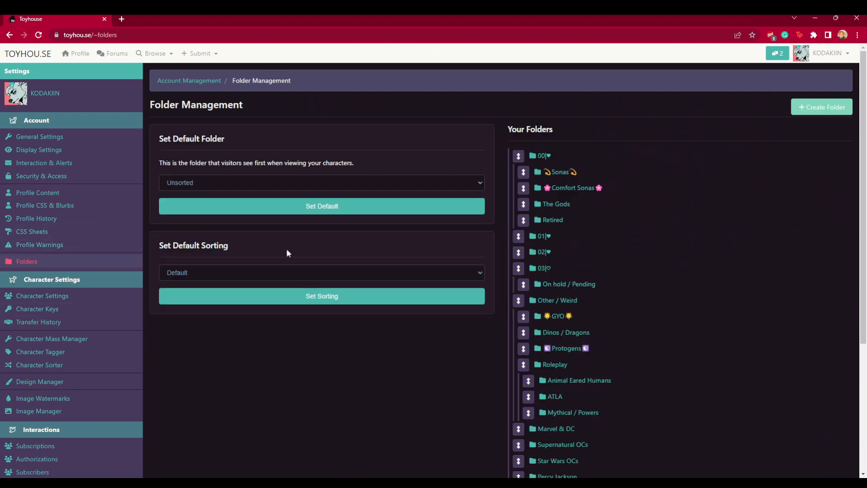
{"action": "scroll", "coordinate": [435, 296], "scroll_direction": "down", "scroll_amount": 3}
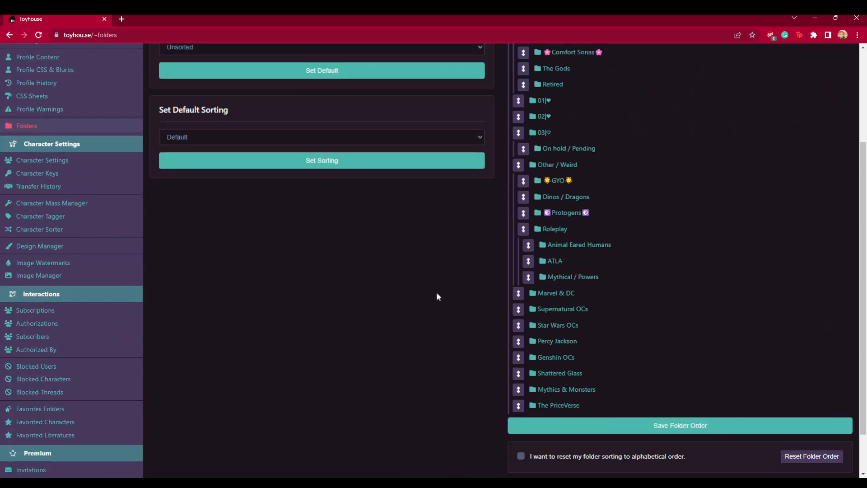
{"action": "scroll", "coordinate": [545, 167], "scroll_direction": "up", "scroll_amount": 2}
{"action": "scroll", "coordinate": [707, 196], "scroll_direction": "up", "scroll_amount": 1}
{"action": "left_click", "coordinate": [827, 53]}
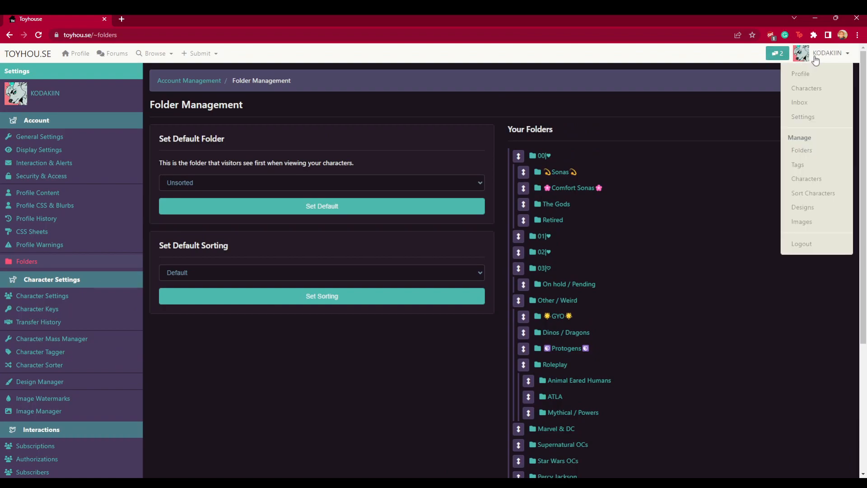
{"action": "middle_click", "coordinate": [791, 96]}
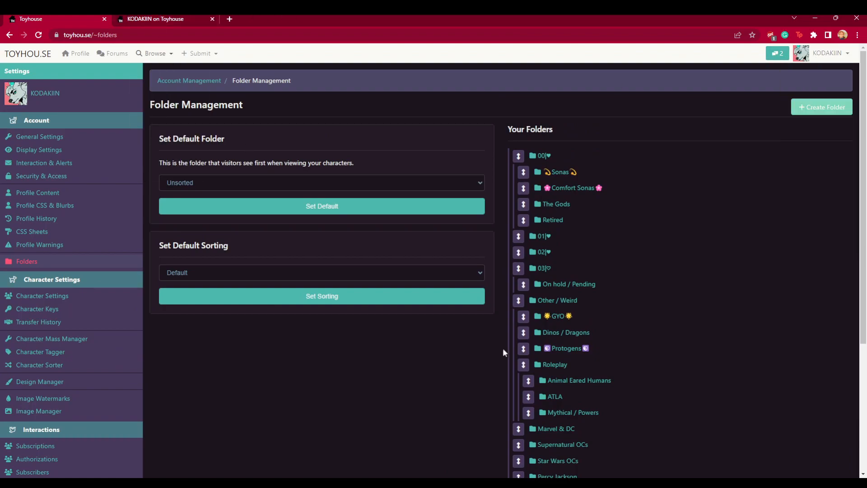
{"action": "scroll", "coordinate": [587, 289], "scroll_direction": "down", "scroll_amount": 2}
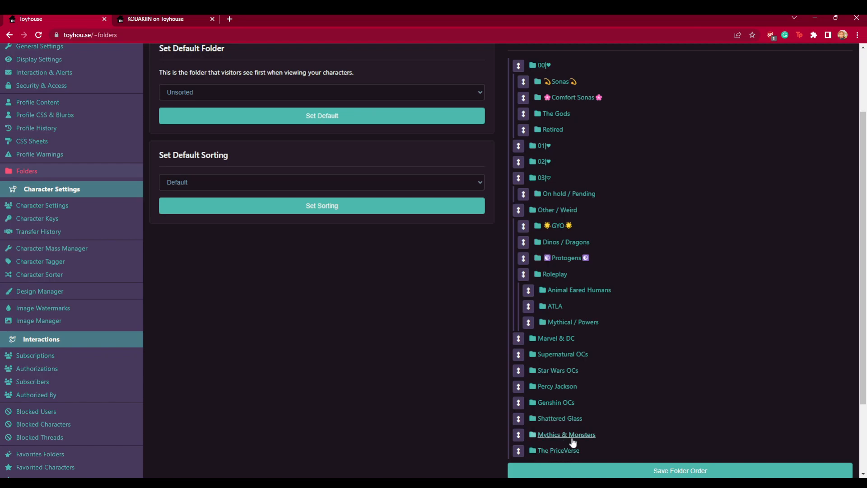
- Compare the folder order on the characters page with the folder list
{"action": "left_click", "coordinate": [161, 18]}
{"action": "scroll", "coordinate": [237, 300], "scroll_direction": "down", "scroll_amount": 3}
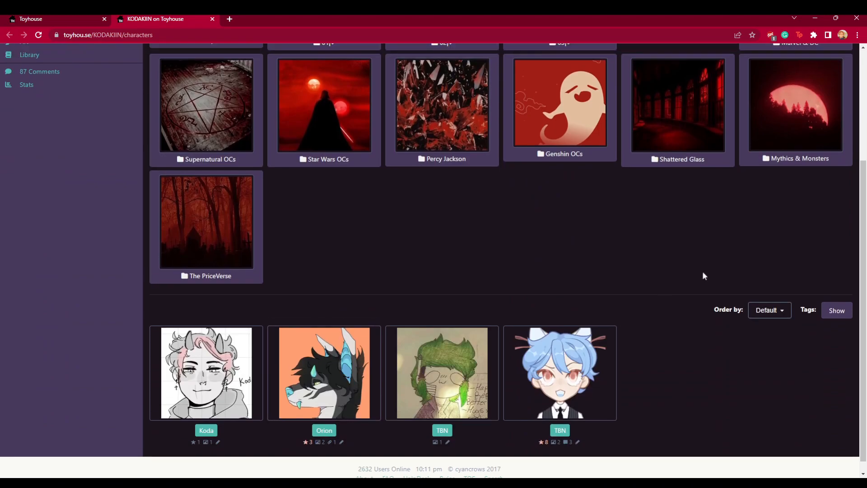
{"action": "scroll", "coordinate": [198, 352], "scroll_direction": "up", "scroll_amount": 3}
{"action": "left_click", "coordinate": [59, 19]}
- Move The PriceVerse folder above Mythics & Monsters and save the folder order
{"action": "scroll", "coordinate": [562, 440], "scroll_direction": "down", "scroll_amount": 3}
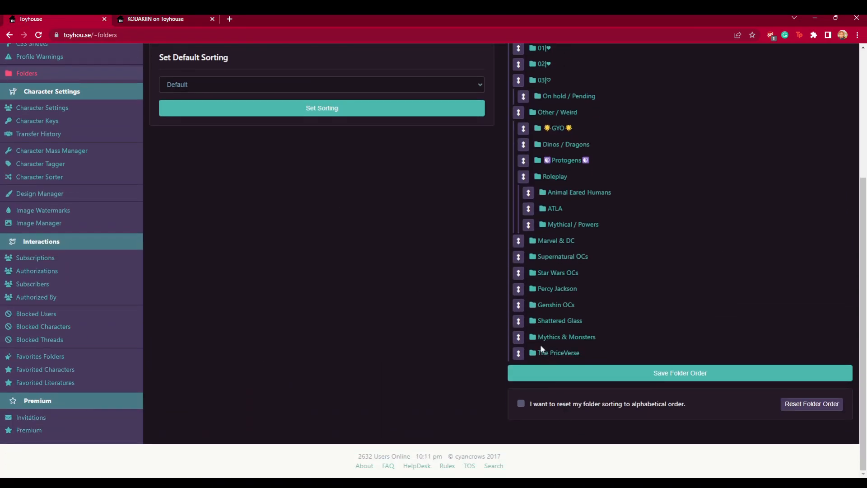
{"action": "left_click_drag", "start_coordinate": [517, 357], "coordinate": [518, 336]}
{"action": "left_click", "coordinate": [675, 375]}
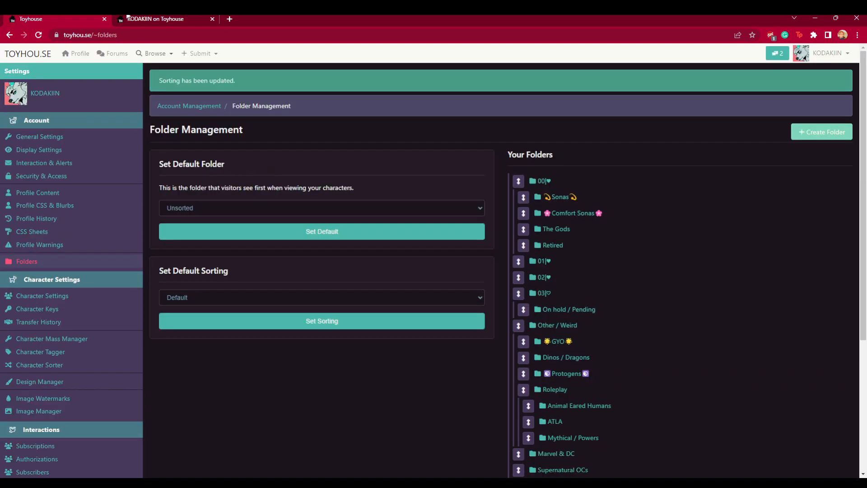
- Switch to the characters tab and reload it to check the folder order
{"action": "left_click", "coordinate": [149, 19]}
{"action": "left_click", "coordinate": [38, 35]}
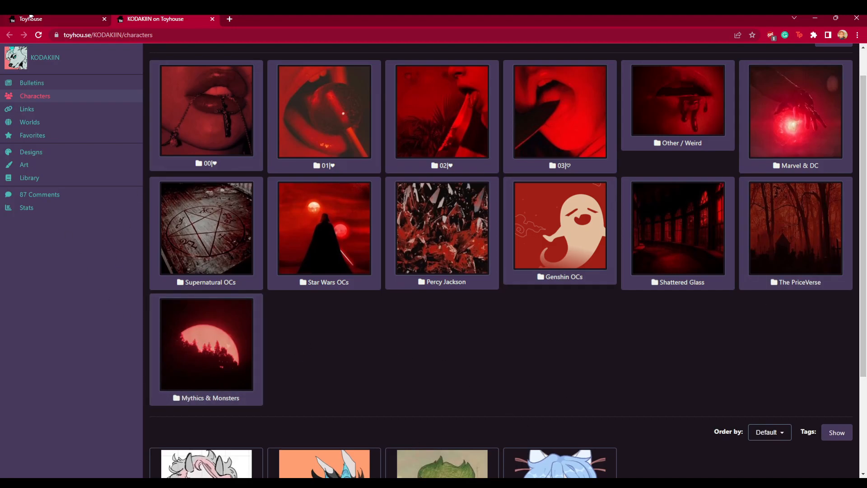
- Return to Folder Management and scroll through the folder list
{"action": "left_click", "coordinate": [30, 18]}
{"action": "scroll", "coordinate": [611, 335], "scroll_direction": "down", "scroll_amount": 2}
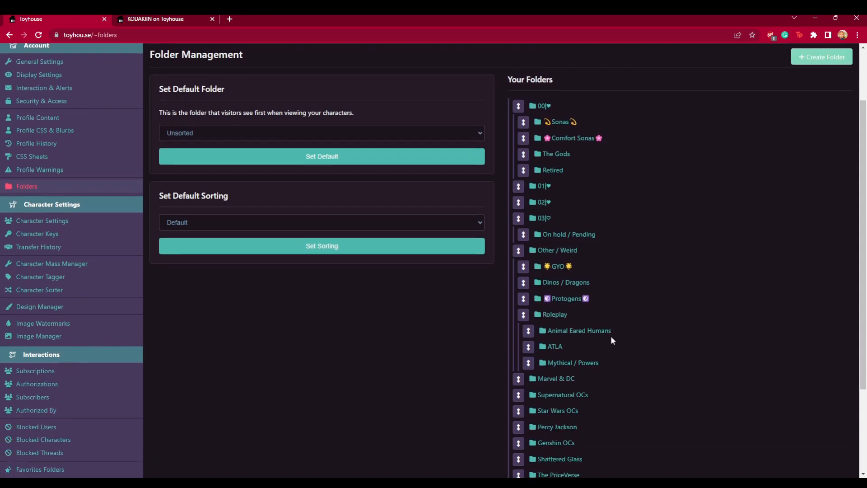
{"action": "scroll", "coordinate": [607, 419], "scroll_direction": "down", "scroll_amount": 2}
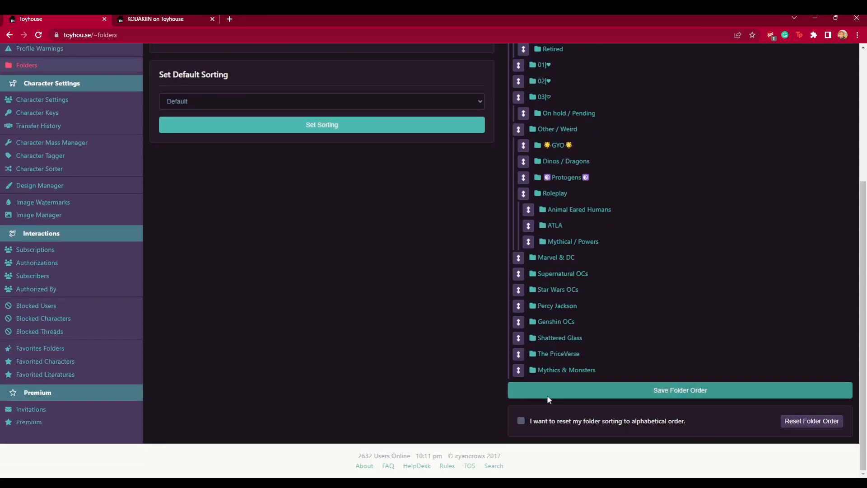
{"action": "scroll", "coordinate": [549, 398], "scroll_direction": "up", "scroll_amount": 2}
{"action": "left_click", "coordinate": [314, 216]}
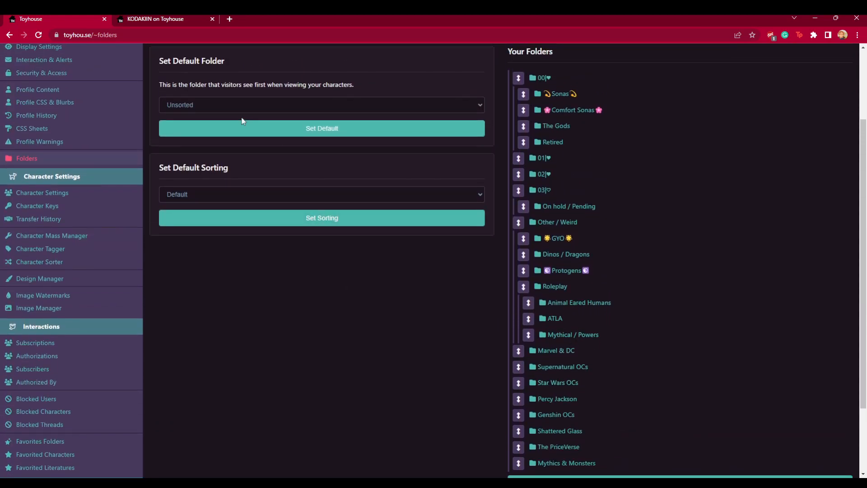
- Open the Create Folder form and inspect its folder name and parent folder fields
{"action": "left_click", "coordinate": [831, 121]}
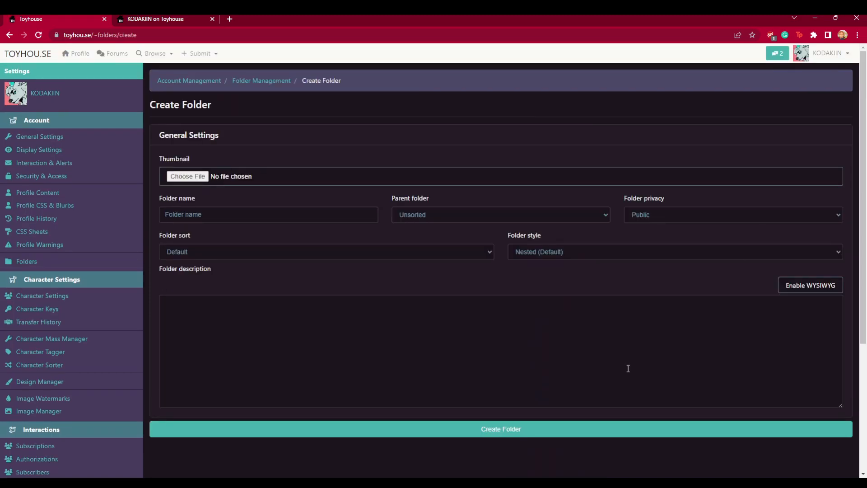
{"action": "left_click", "coordinate": [203, 215]}
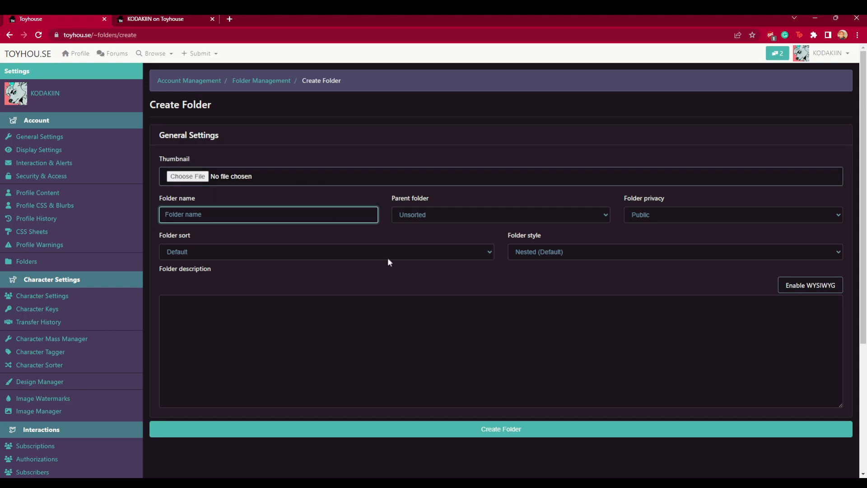
{"action": "left_click", "coordinate": [448, 213]}
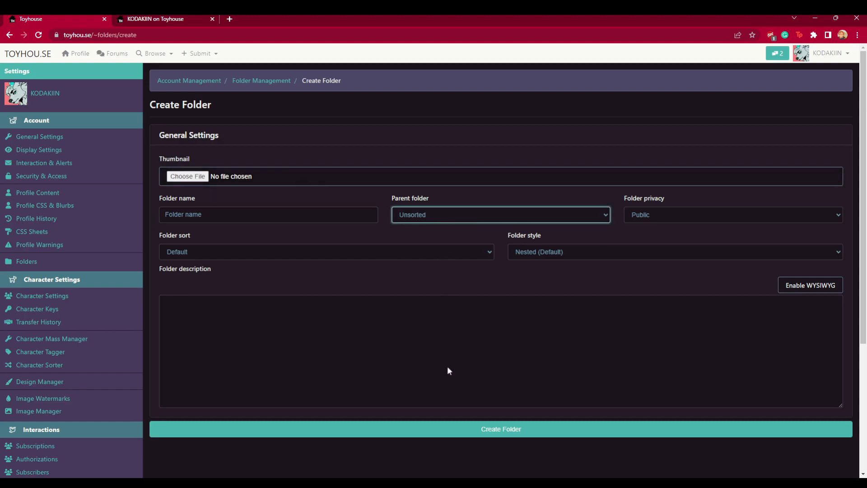
- In the characters tab, open the Other / Weird folder to view its subfolders, then go back
{"action": "key", "text": "ctrl+Tab"}
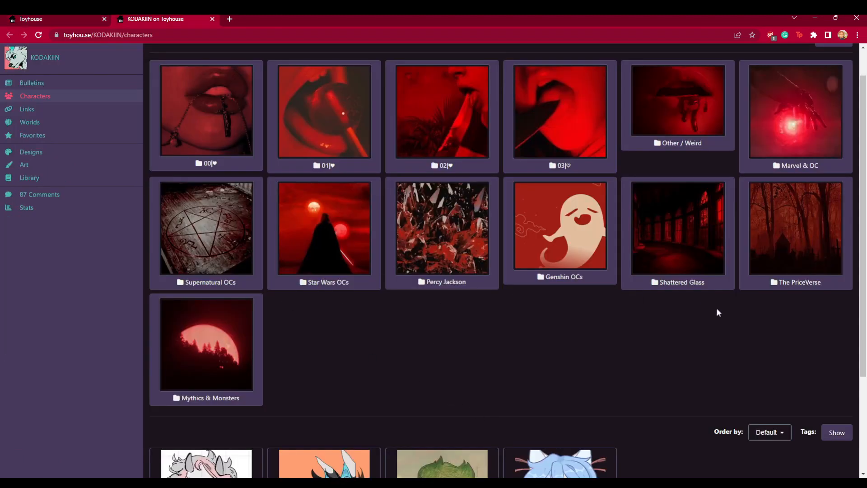
{"action": "left_click", "coordinate": [698, 125]}
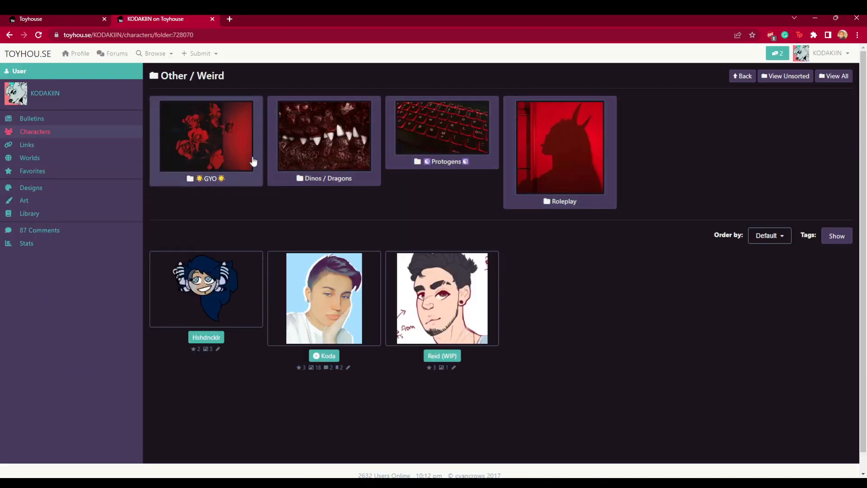
{"action": "left_click", "coordinate": [251, 161]}
{"action": "left_click", "coordinate": [9, 35]}
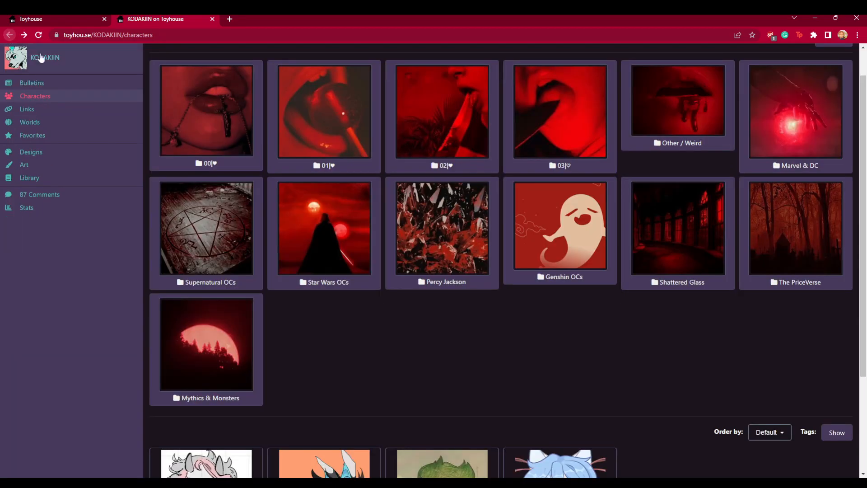
- Return to the Create Folder form and inspect the folder name and folder sort fields
{"action": "left_click", "coordinate": [82, 19]}
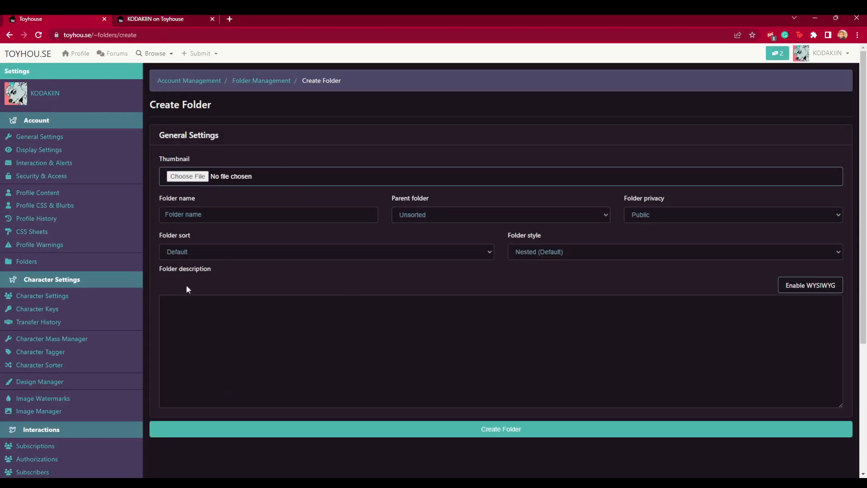
{"action": "left_click", "coordinate": [188, 215]}
{"action": "left_click", "coordinate": [178, 252]}
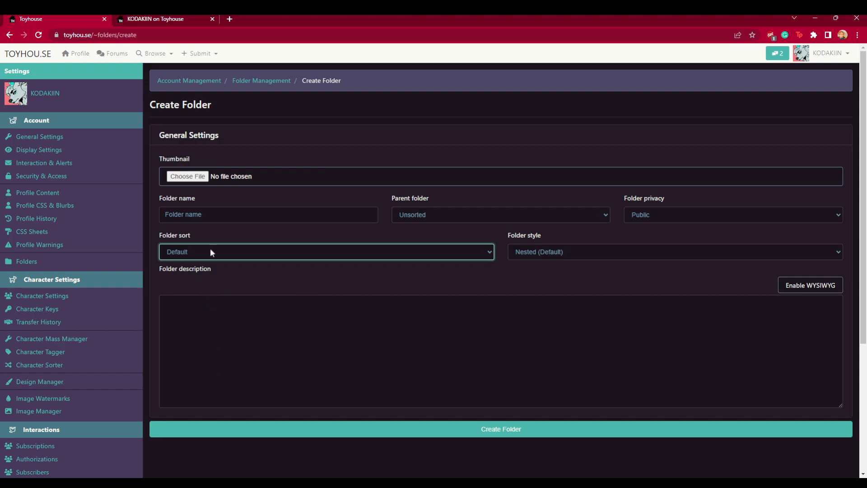
- Open the Character Sorter, rearrange the characters in the Sonas folder and save the order
{"action": "left_click", "coordinate": [831, 53]}
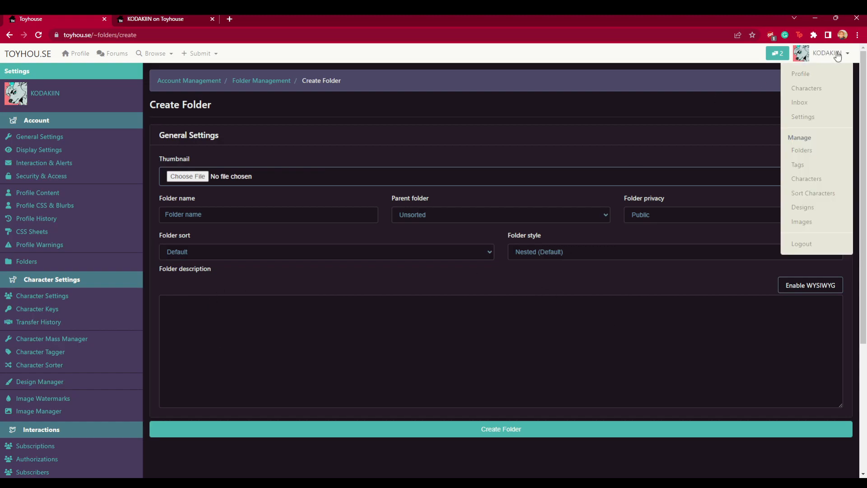
{"action": "left_click", "coordinate": [822, 195]}
{"action": "mouse_move", "coordinate": [370, 167]}
{"action": "left_mouse_down"}
{"action": "mouse_move", "coordinate": [547, 166]}
{"action": "mouse_move", "coordinate": [370, 167]}
{"action": "left_mouse_up"}
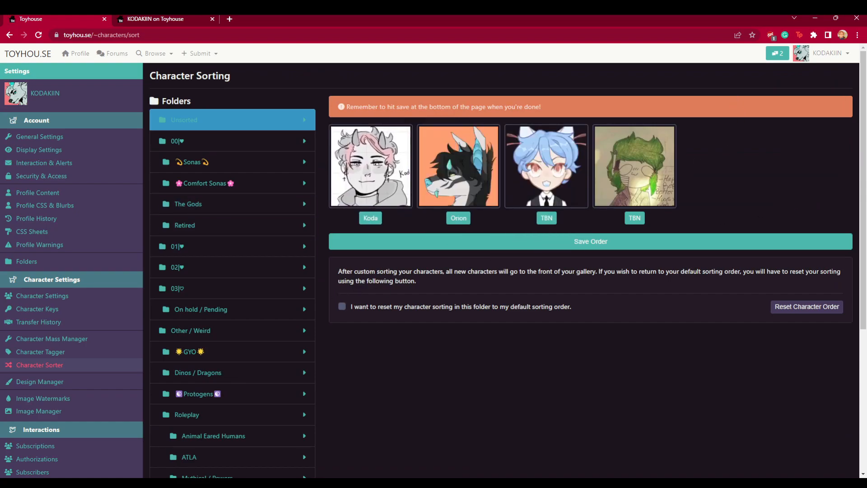
{"action": "left_click", "coordinate": [219, 166]}
{"action": "left_click_drag", "start_coordinate": [453, 183], "coordinate": [384, 178]}
{"action": "left_click_drag", "start_coordinate": [558, 175], "coordinate": [448, 165]}
{"action": "left_click_drag", "start_coordinate": [626, 164], "coordinate": [490, 170]}
{"action": "left_click_drag", "start_coordinate": [710, 166], "coordinate": [619, 171]}
{"action": "left_click", "coordinate": [524, 343]}
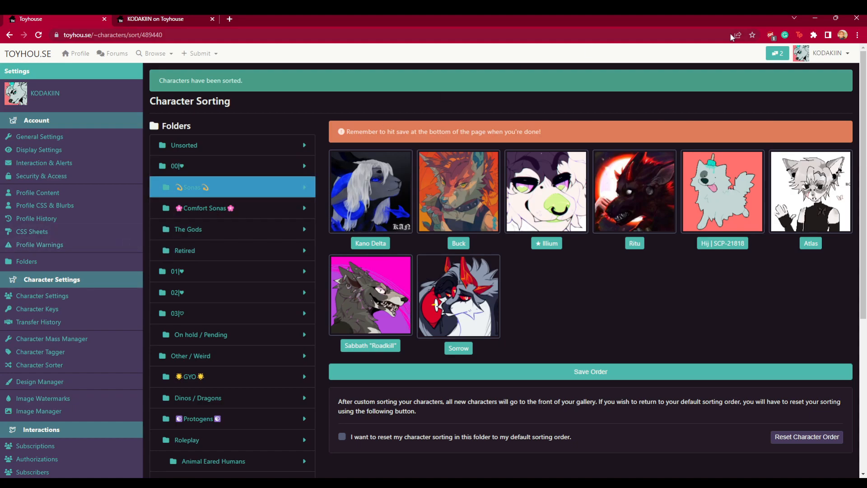
- Open the account's profile page
{"action": "left_click", "coordinate": [826, 53]}
{"action": "left_click", "coordinate": [811, 102]}
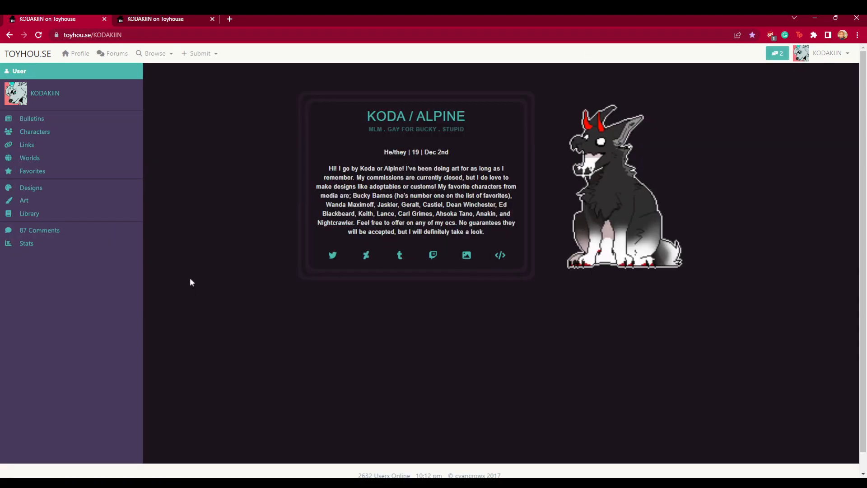